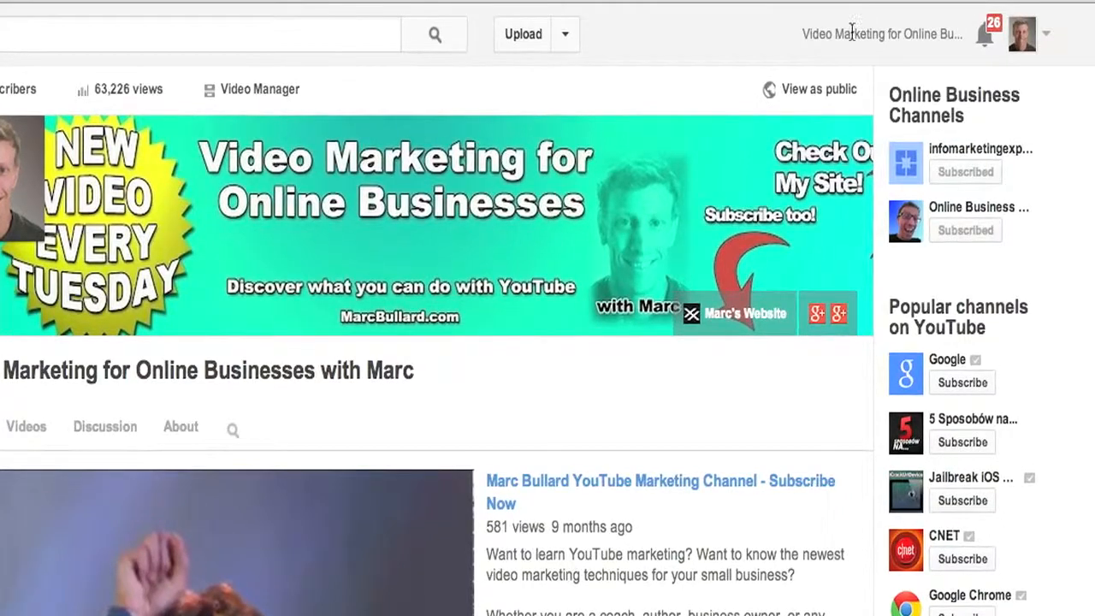
Go to the channel's Video Manager and open its Live Events list.
left_click(866, 12)
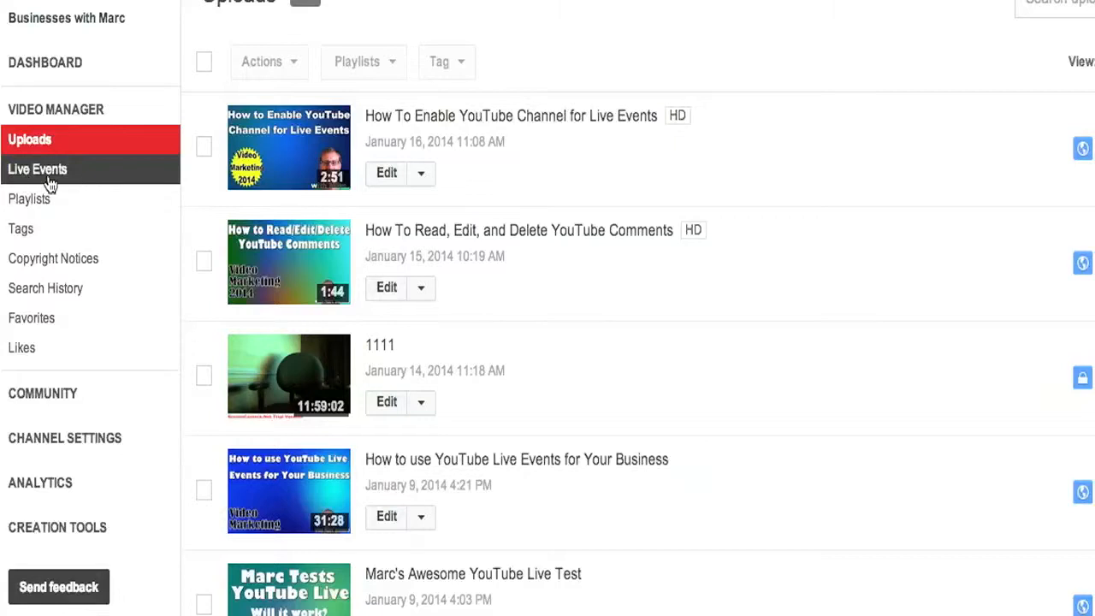
left_click(48, 181)
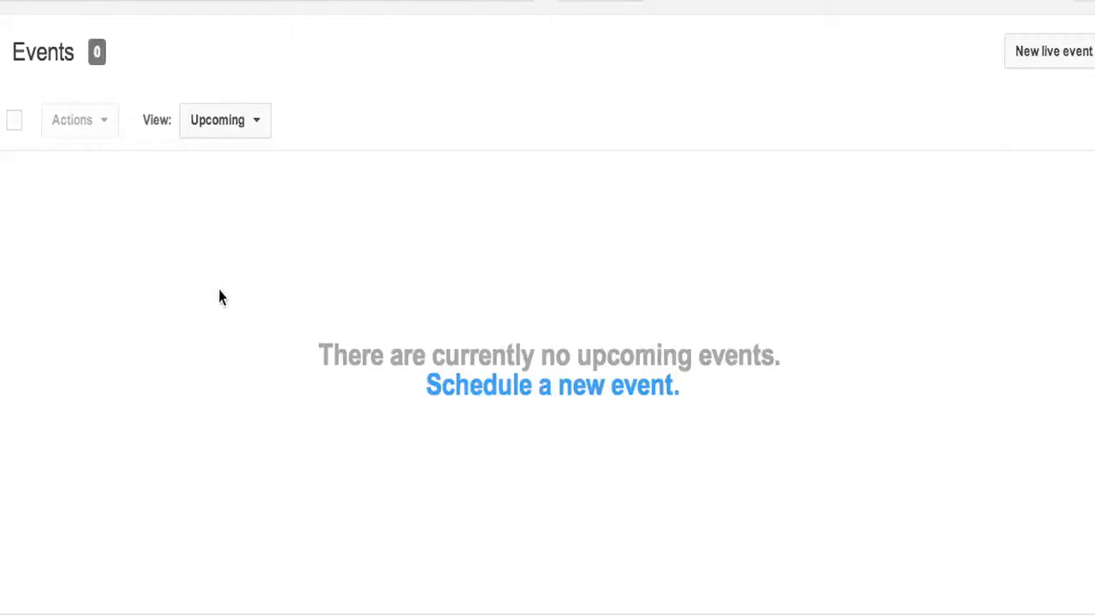
Filter the events list by Completed, by Live now, and back to Upcoming to review each view.
left_click(249, 126)
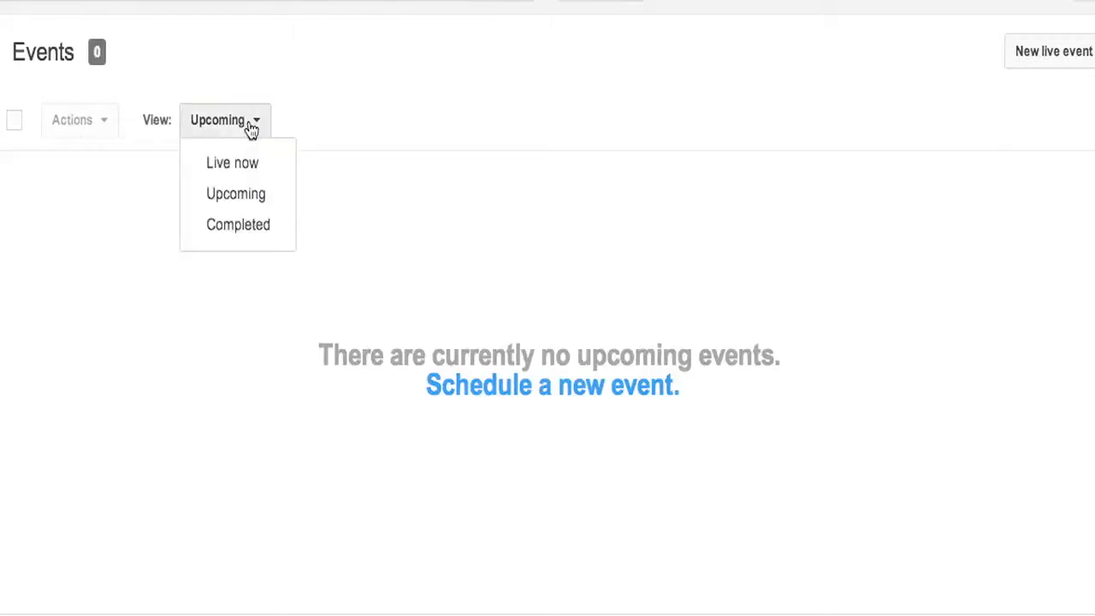
left_click(252, 225)
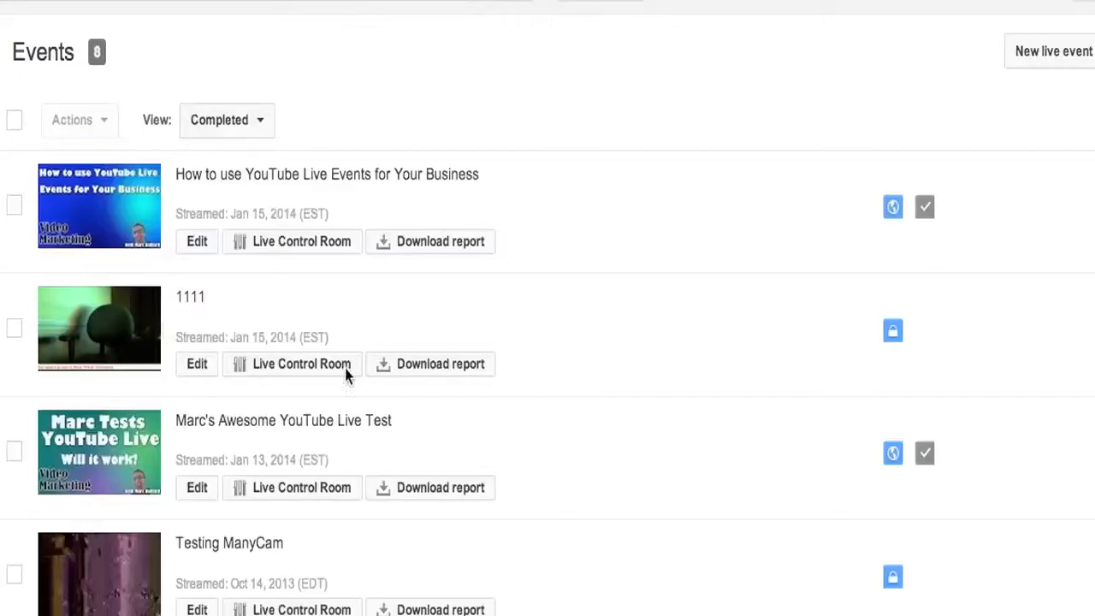
left_click(267, 130)
left_click(261, 163)
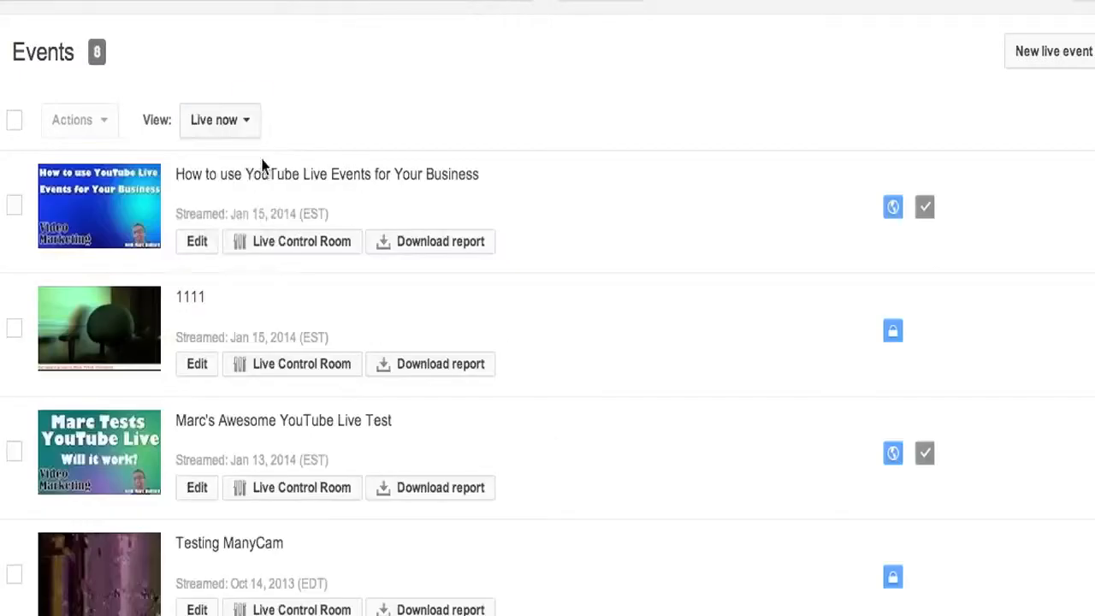
left_click(255, 121)
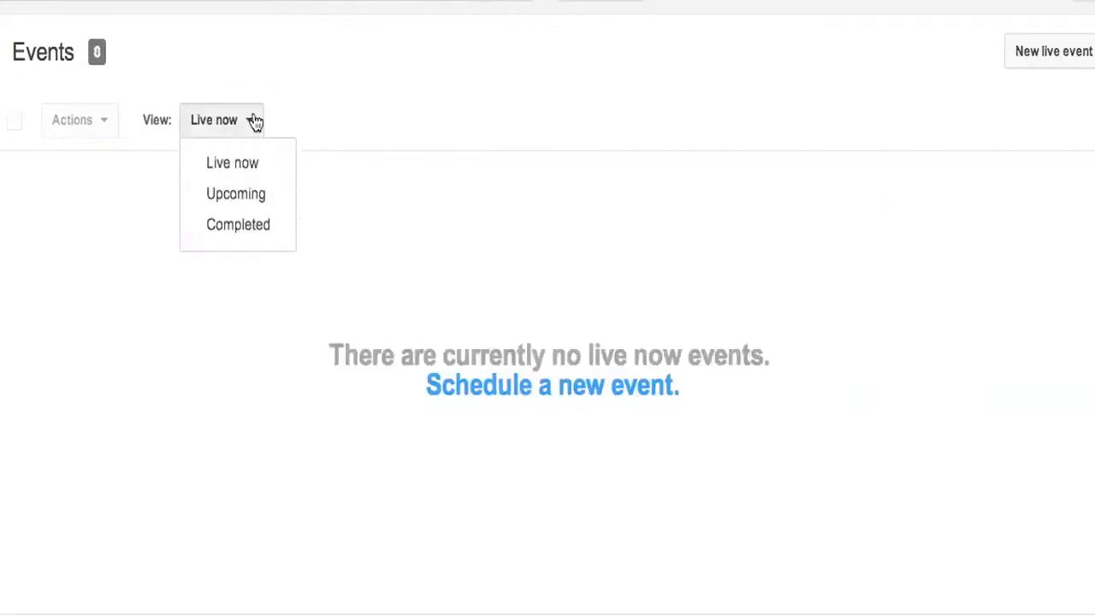
left_click(235, 194)
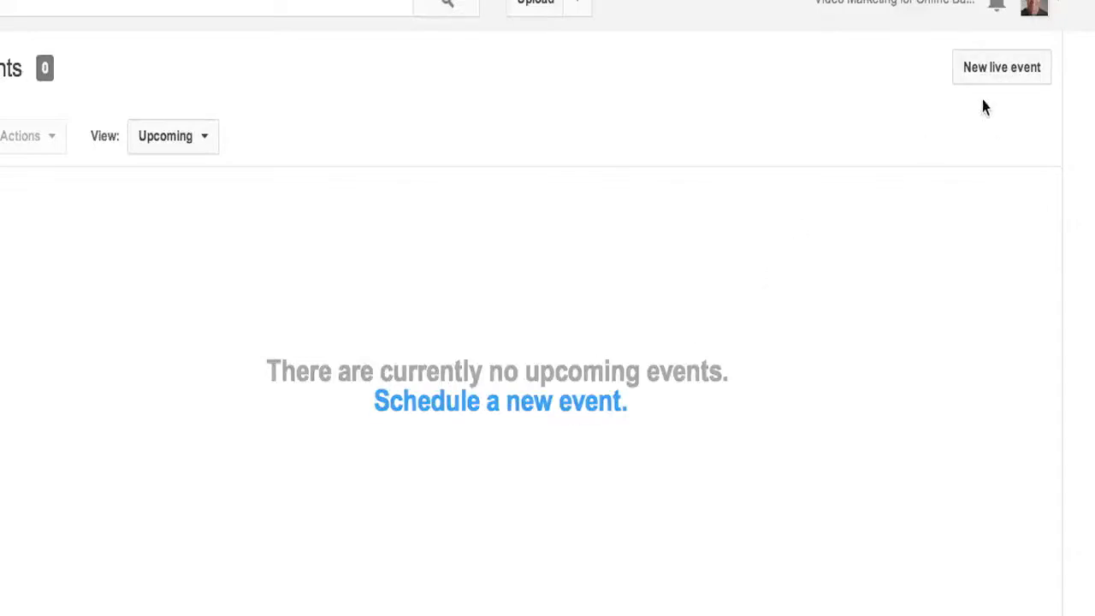
Start a new live event and title it "New event".
left_click(1010, 72)
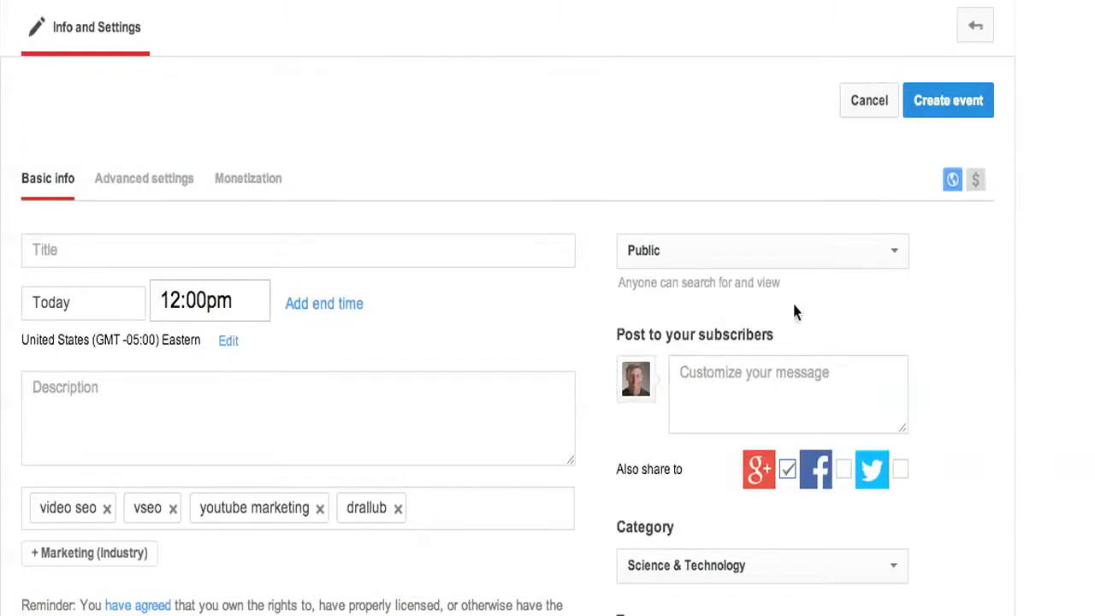
scroll(797, 311, "down", 1)
scroll(509, 307, "down", 1)
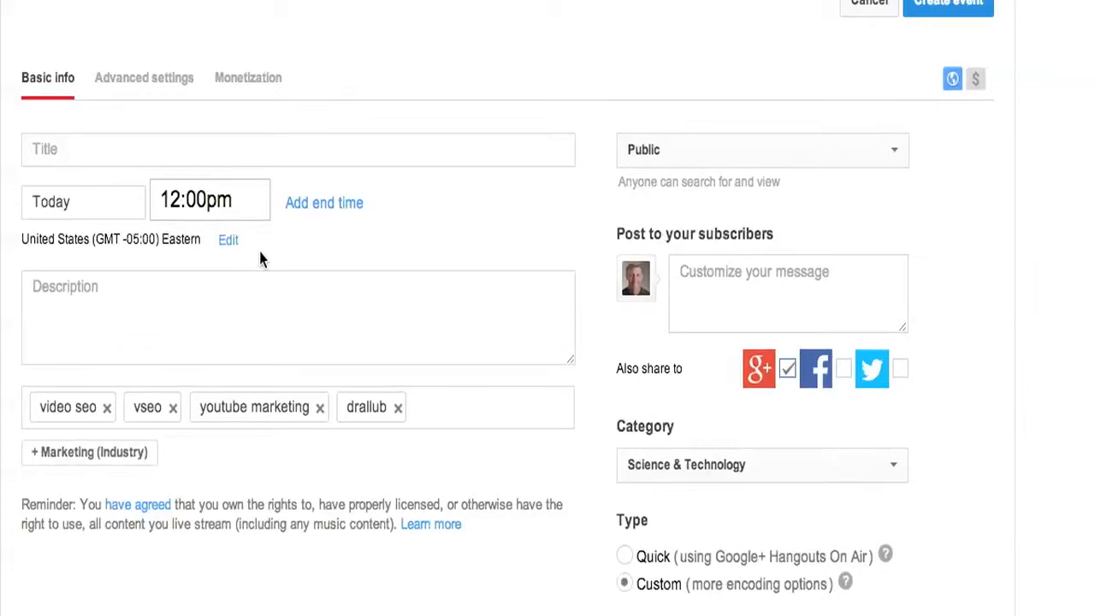
left_click(88, 148)
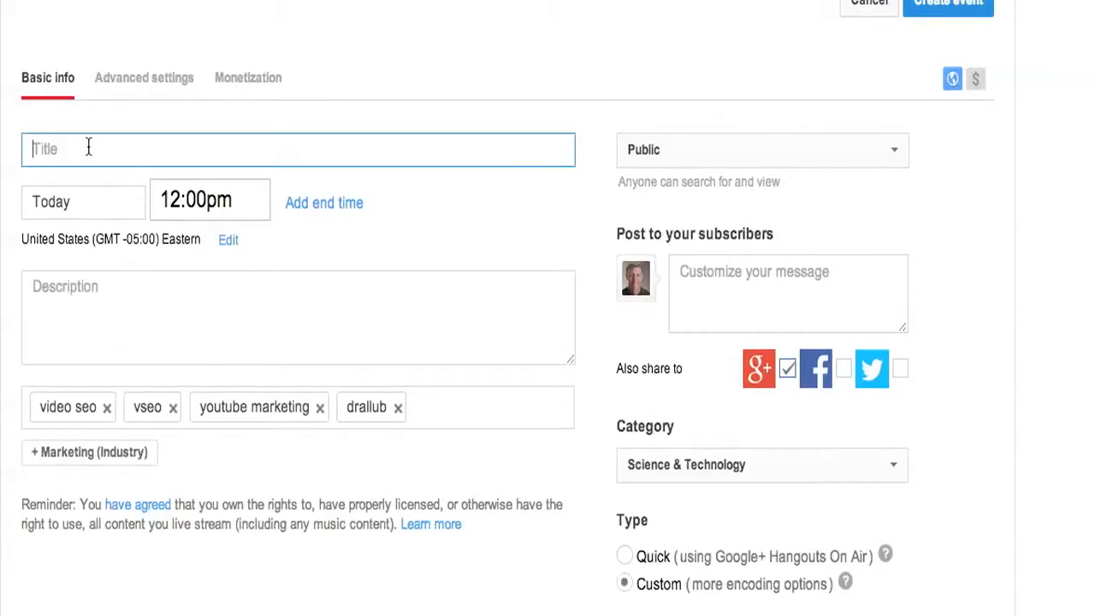
type("New event")
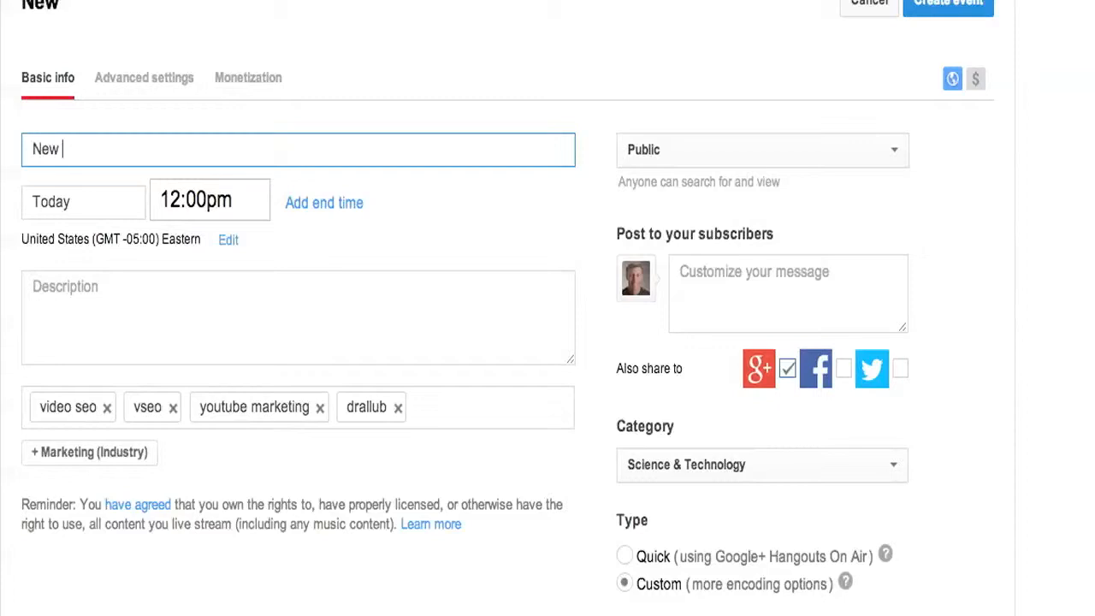
Set the event's start time to 11:15pm today.
left_click(83, 202)
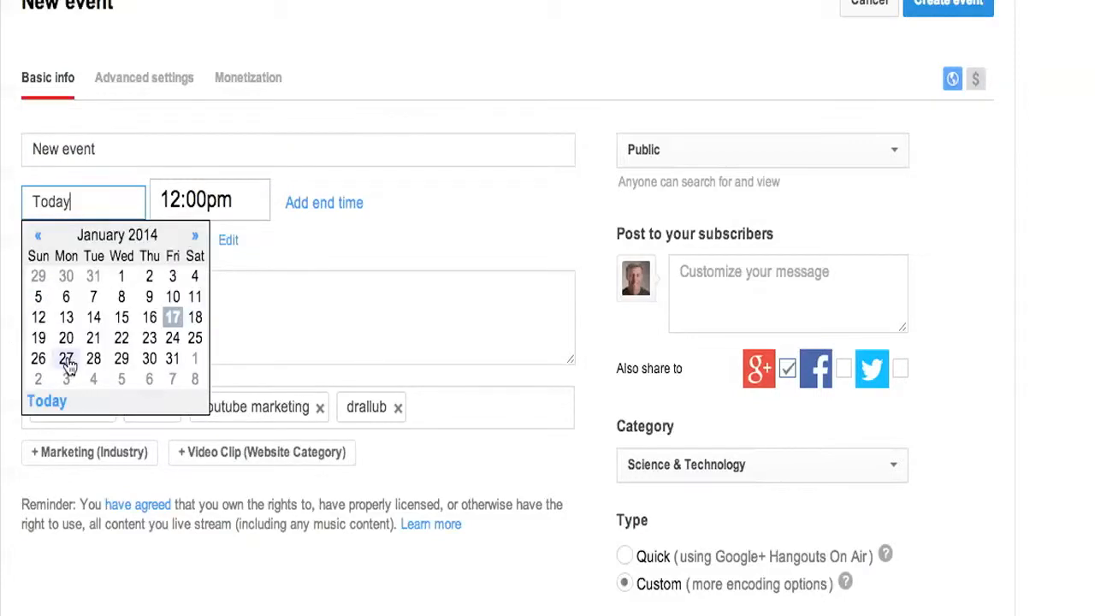
left_click(448, 248)
left_click(205, 208)
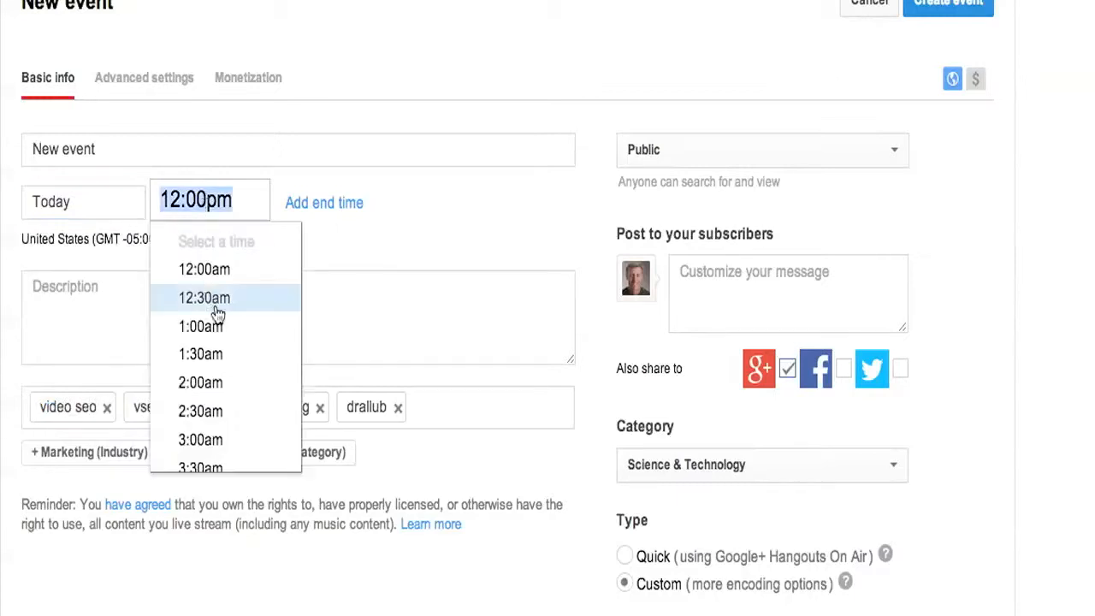
left_click(206, 199)
key("BackSpace")
key("BackSpace")
key("BackSpace")
key("BackSpace")
key("BackSpace")
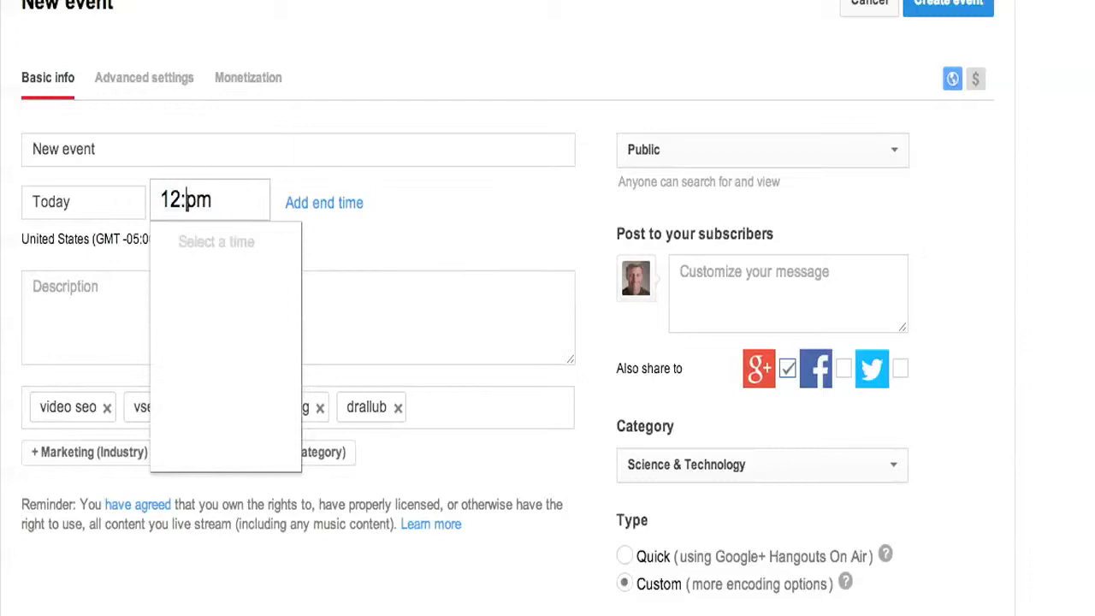
type("11:15")
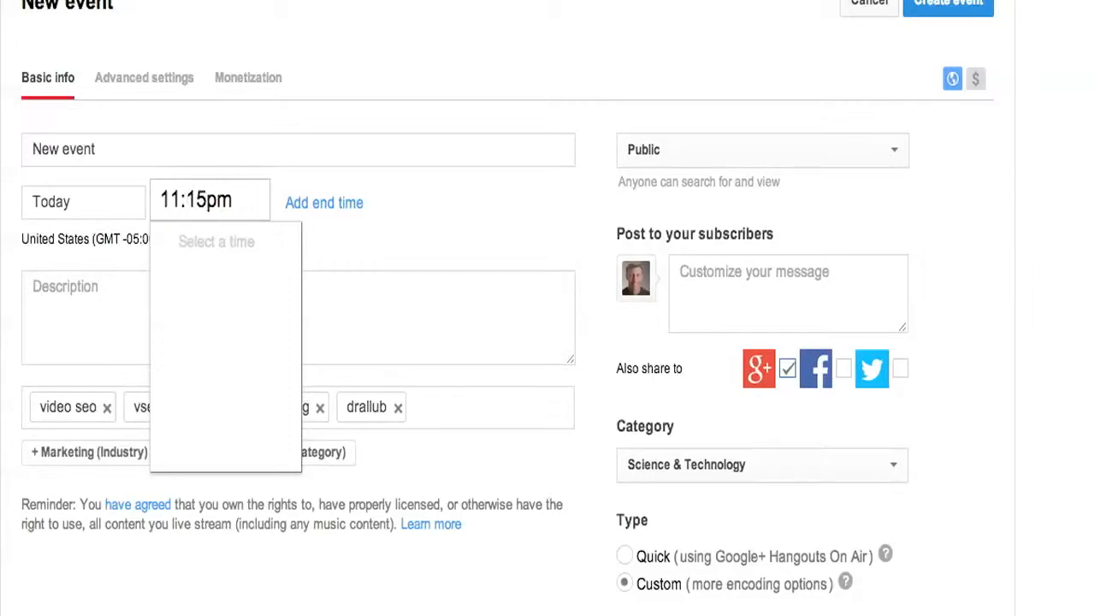
Enter "new event" as the event's description.
left_click(242, 309)
type("new event")
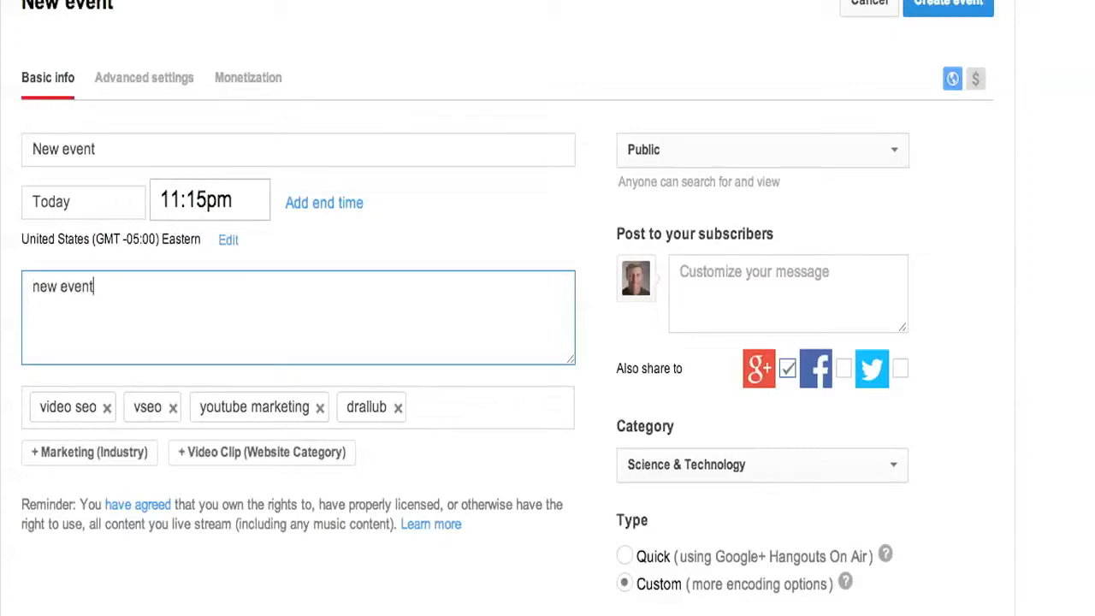
left_click(454, 406)
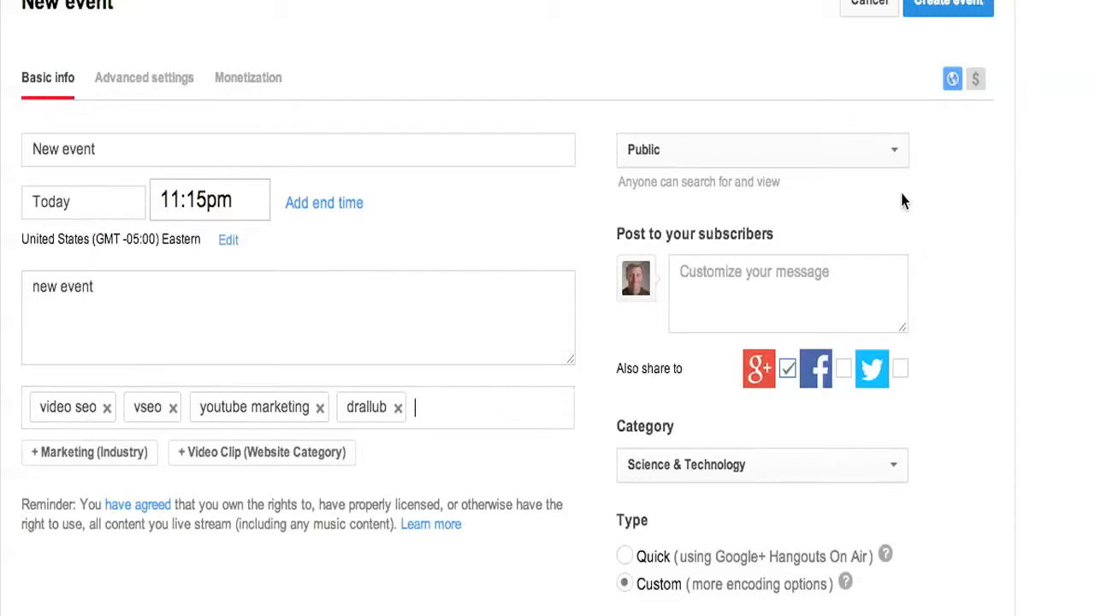
Review the privacy choices available for the event: Public, Unlisted and Private.
left_click(907, 163)
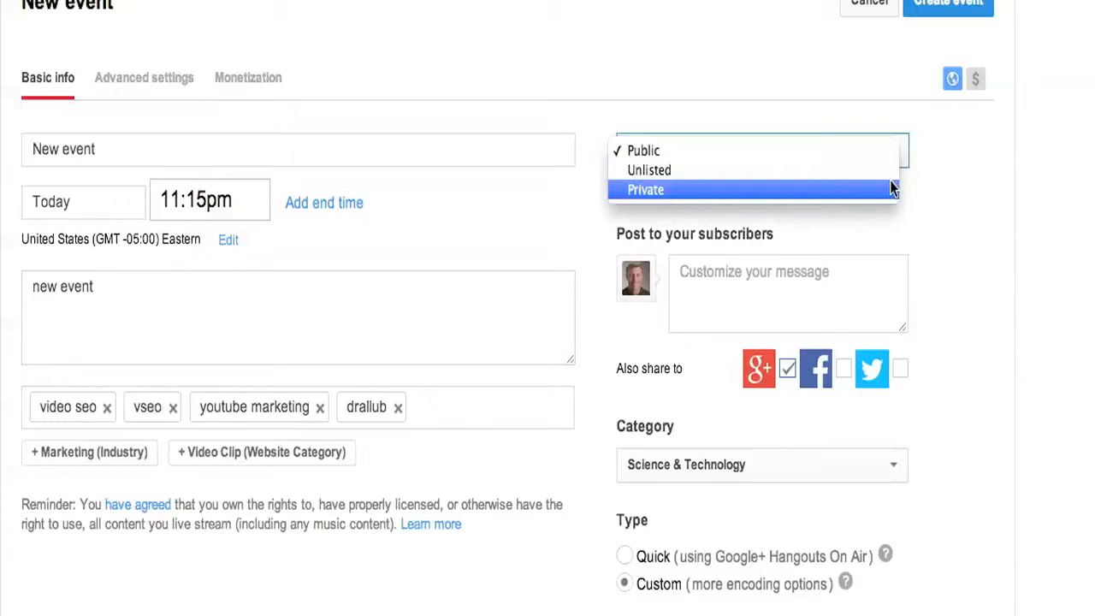
left_click(1038, 174)
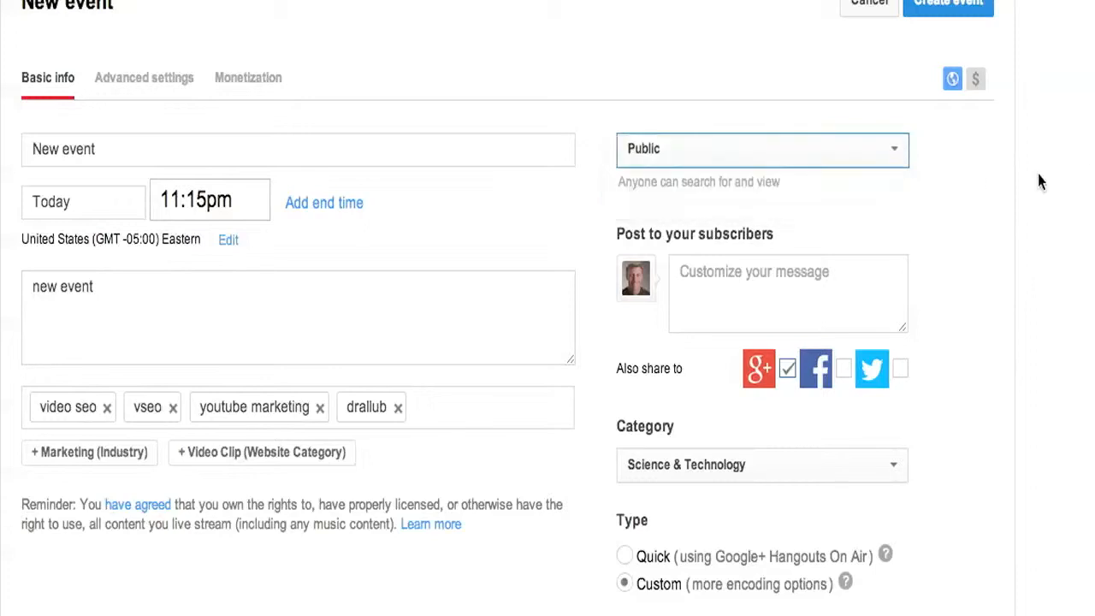
left_click(907, 149)
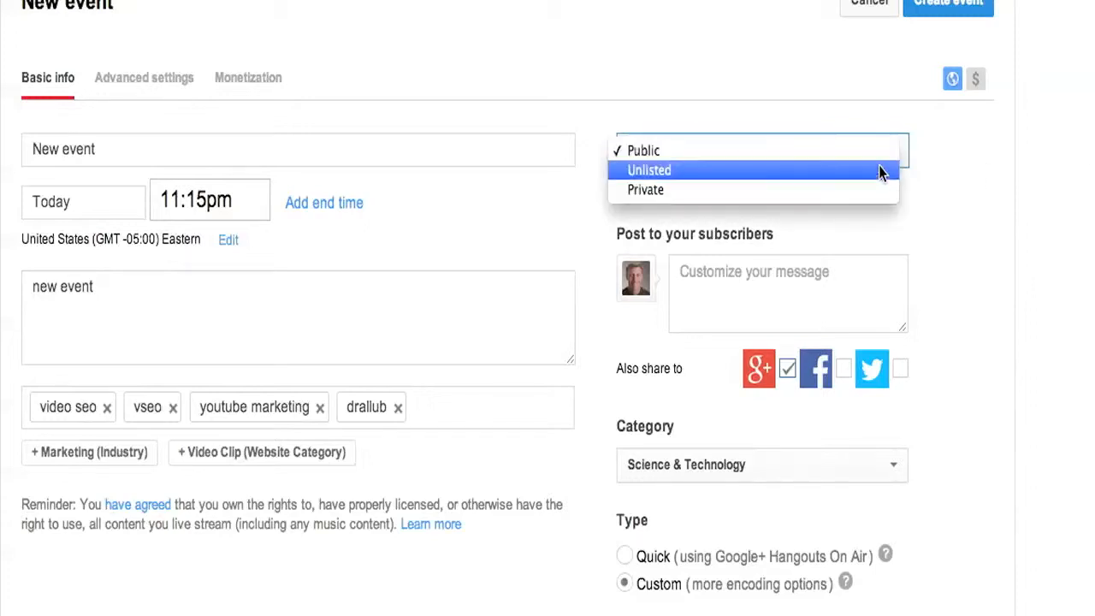
left_click(952, 168)
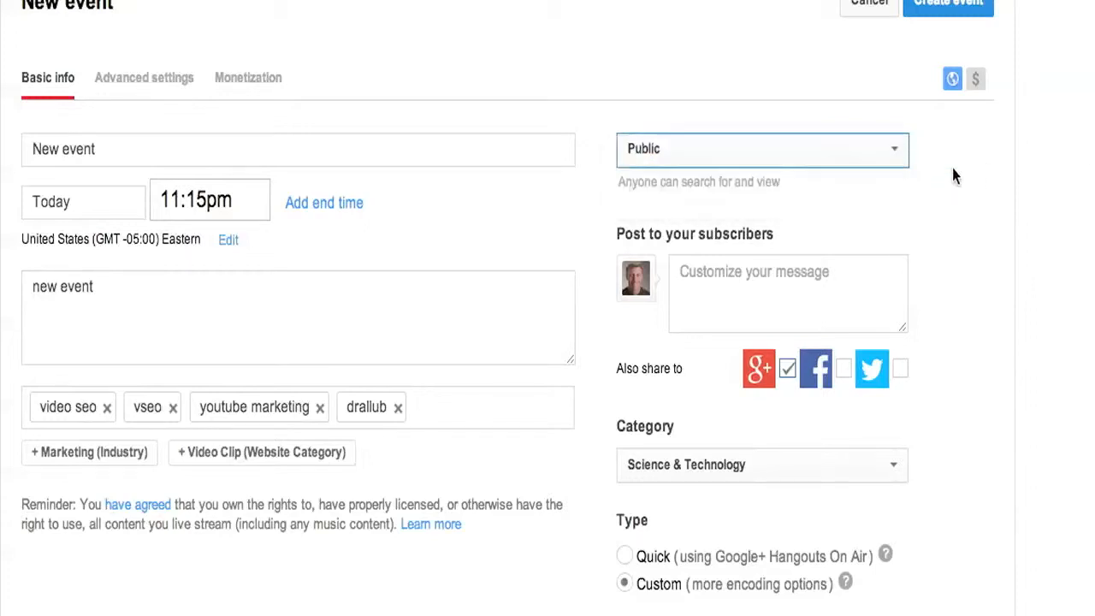
Examine the subscriber message field and the list of available event categories.
left_click(824, 301)
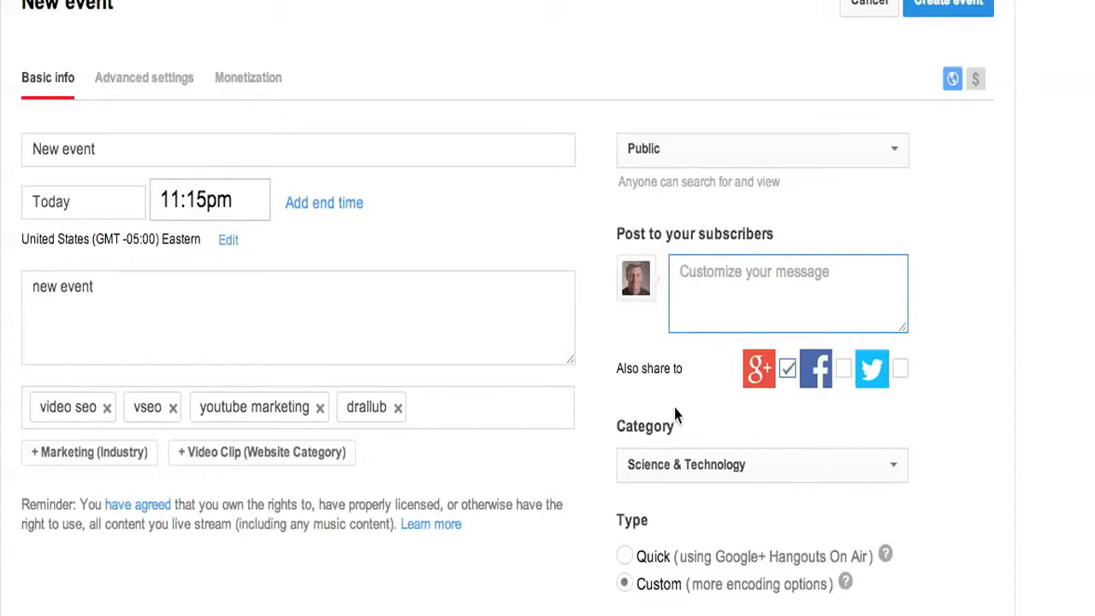
left_click(734, 467)
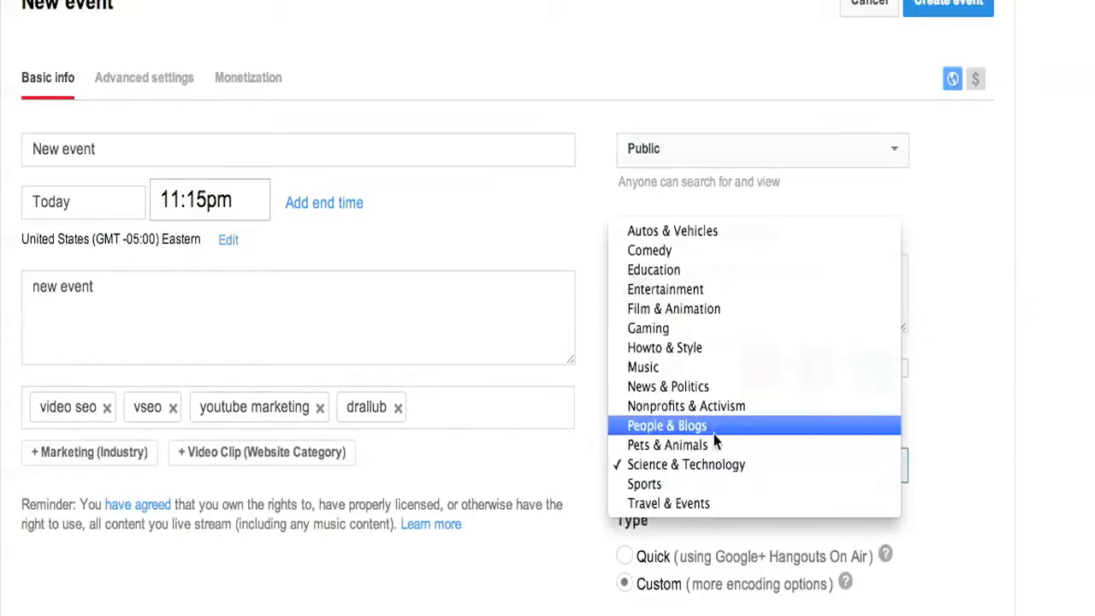
left_click(982, 408)
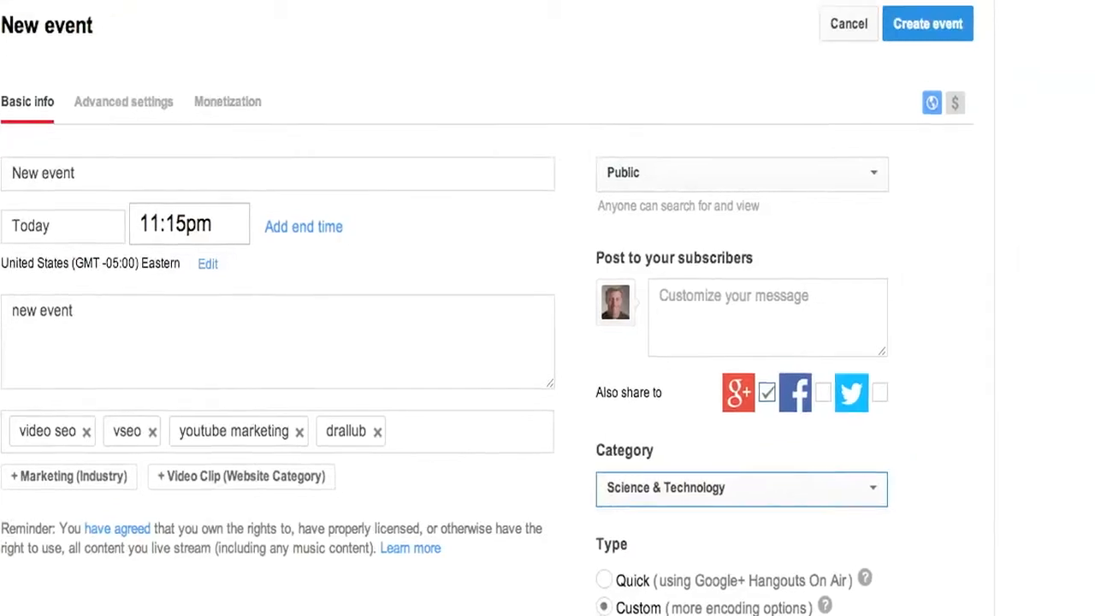
Open the event's advanced settings and examine the DVR option and its description.
left_click(158, 78)
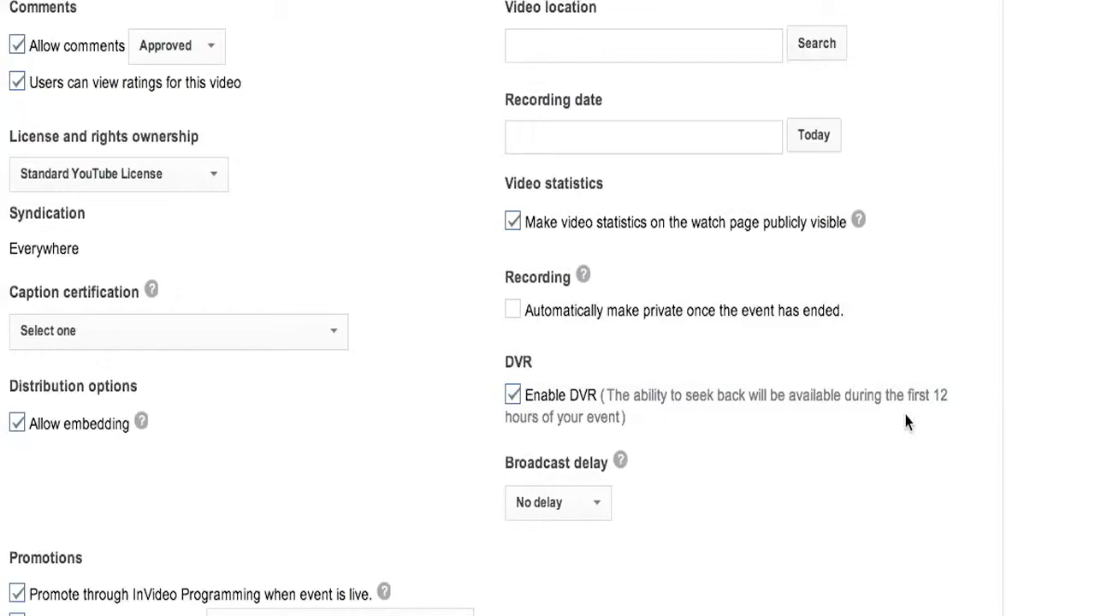
left_click_drag(633, 419, 499, 366)
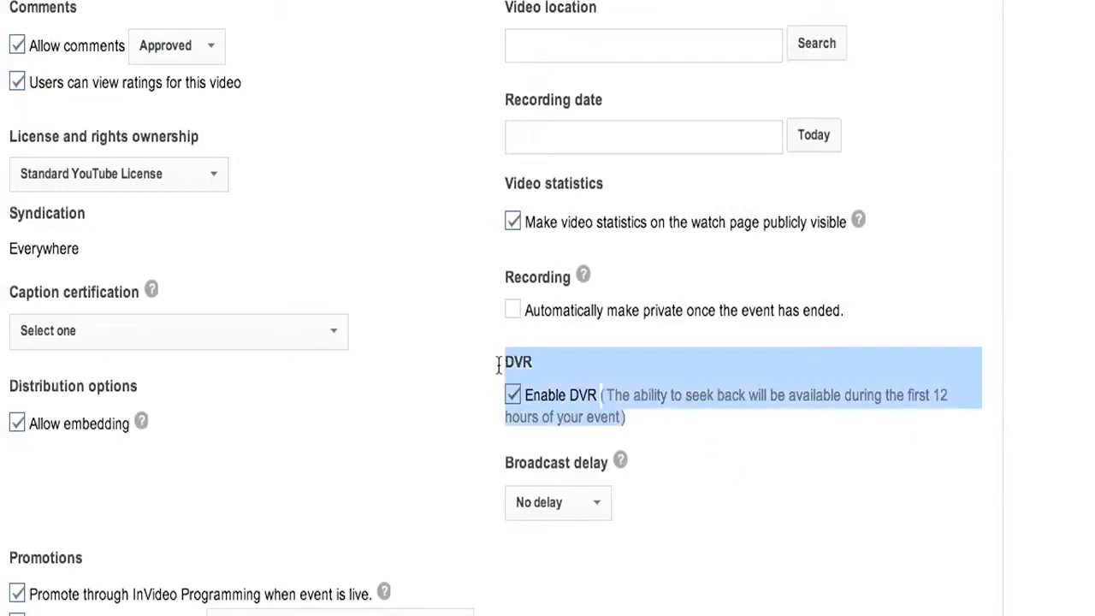
left_click(738, 486)
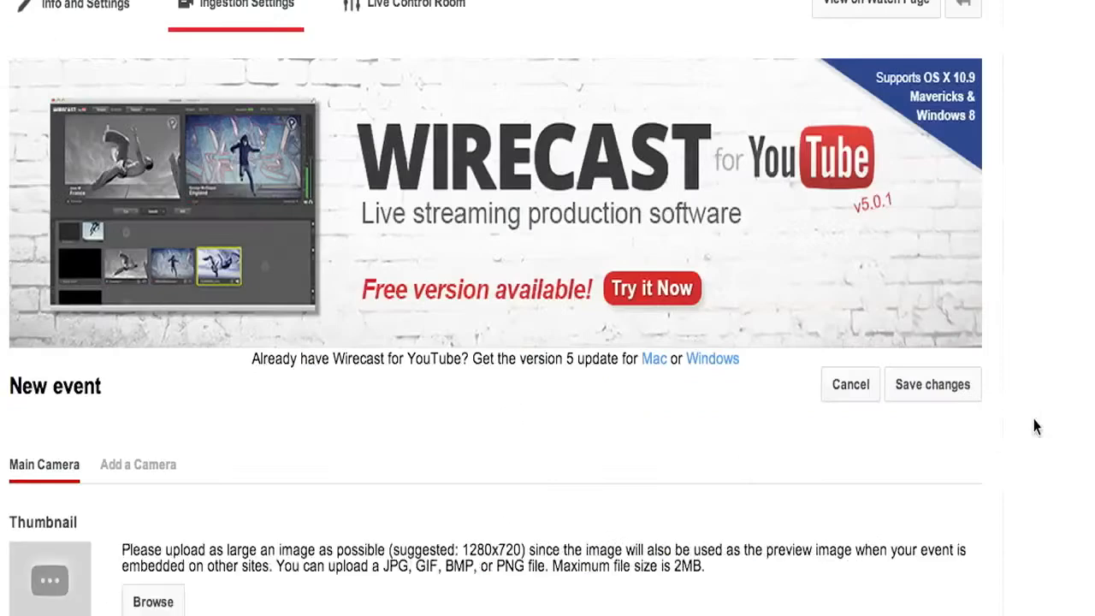
scroll(1033, 428, "down", 5)
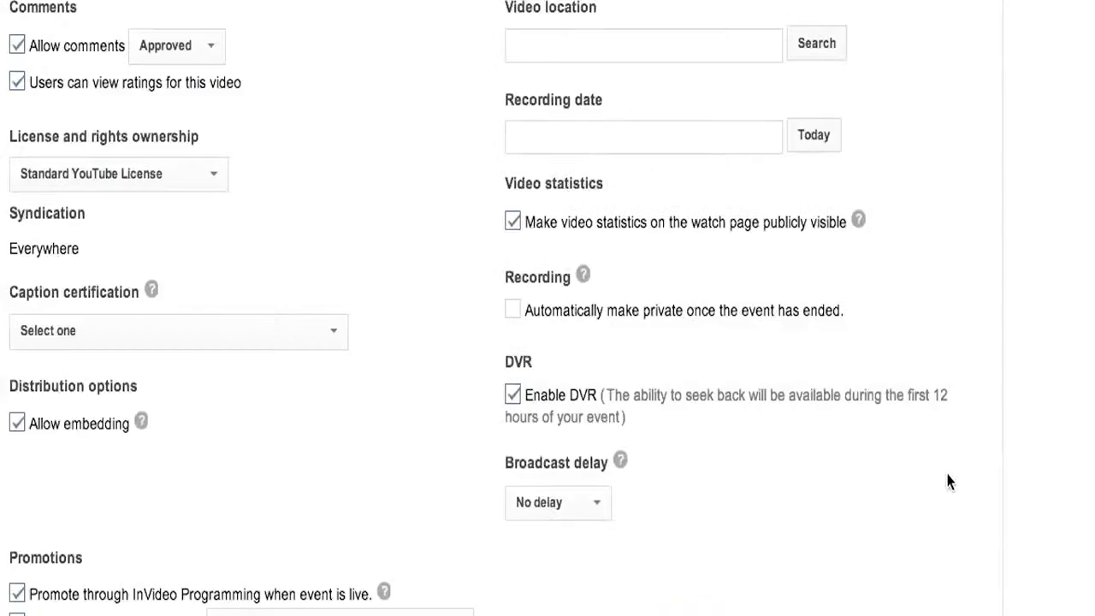
scroll(941, 462, "down", 3)
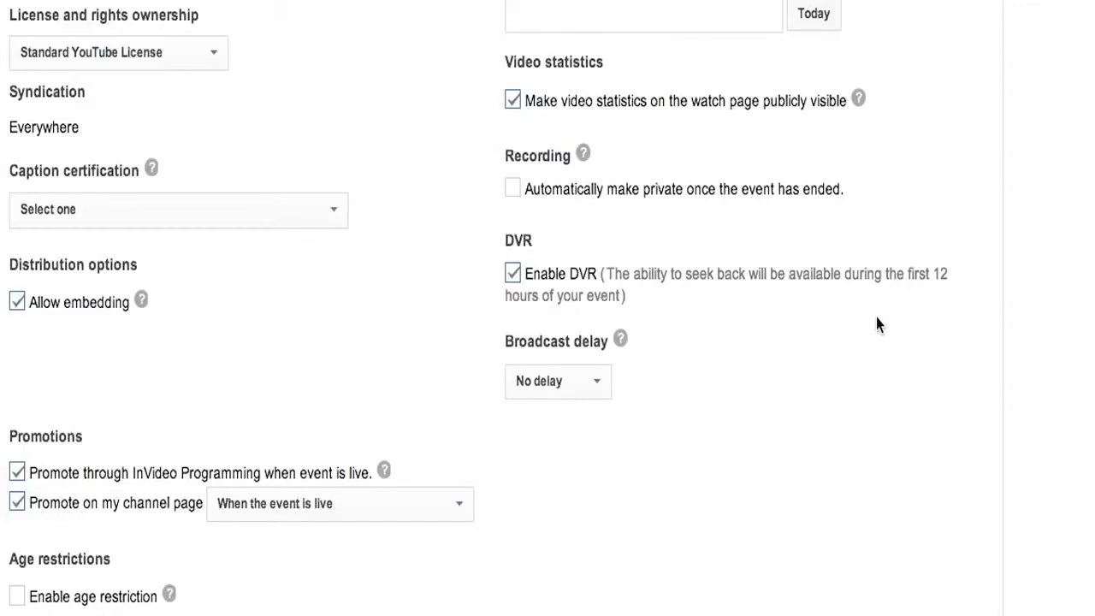
Review the broadcast delay choices and select No delay.
left_click(604, 388)
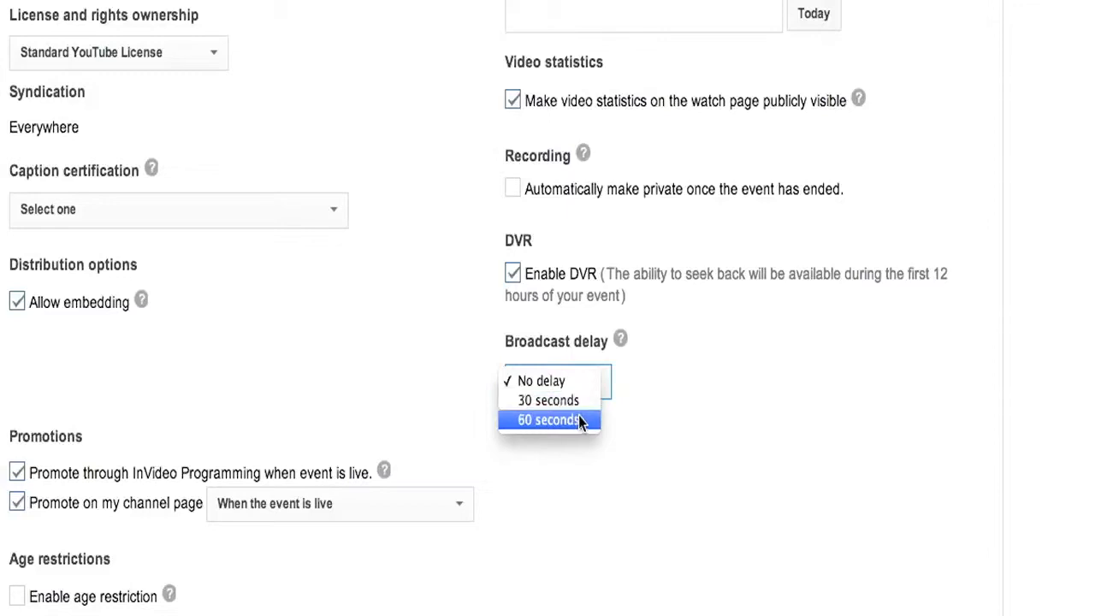
left_click(577, 381)
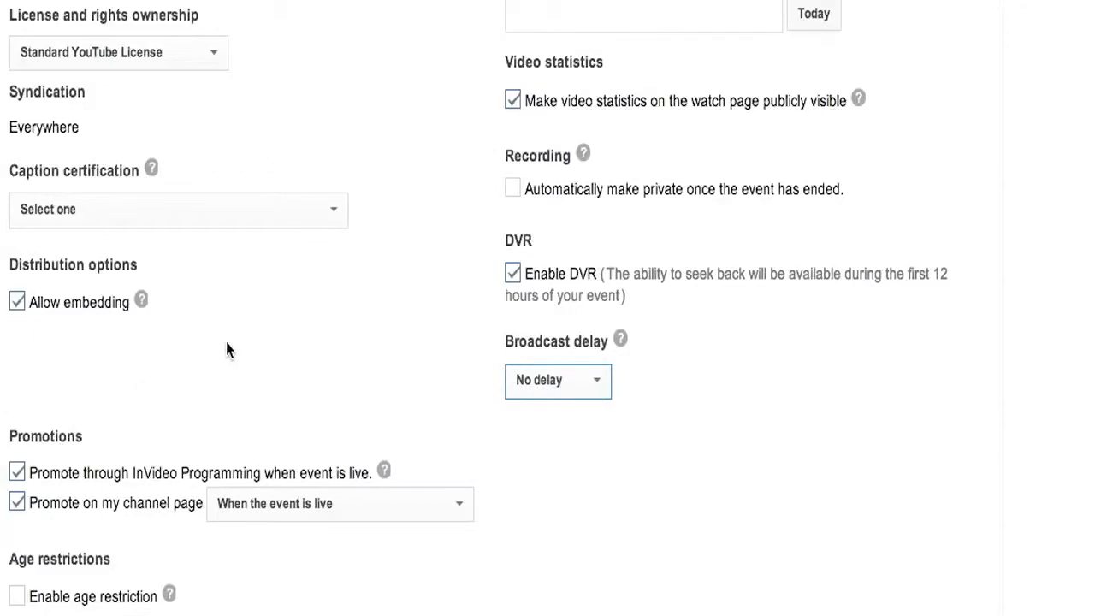
Set the channel page promotion to begin 1 week prior to the scheduled start time.
scroll(226, 329, "down", 3)
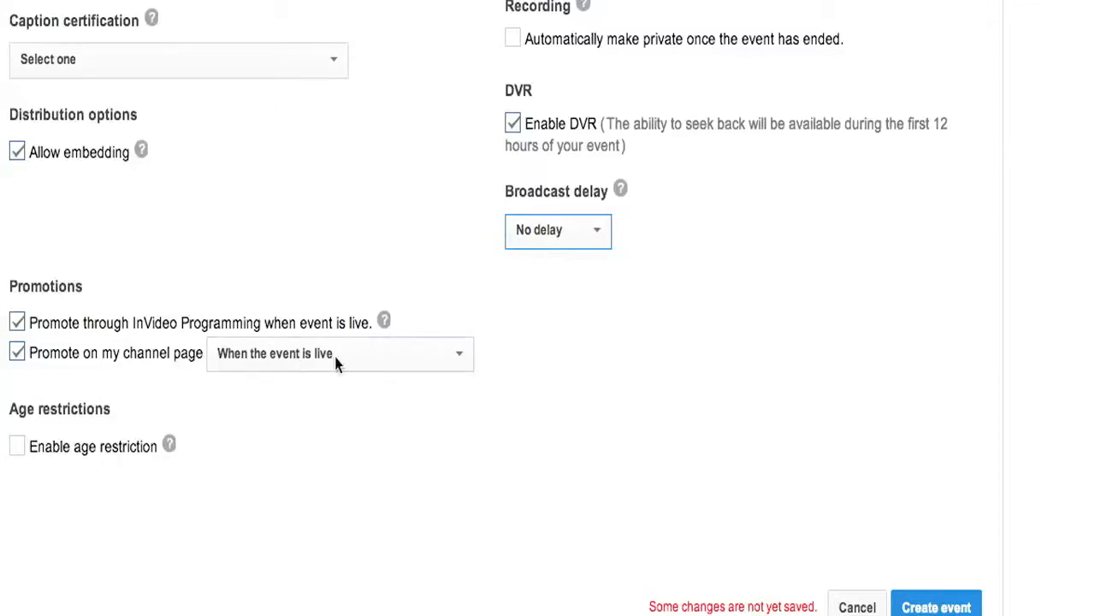
left_click(397, 353)
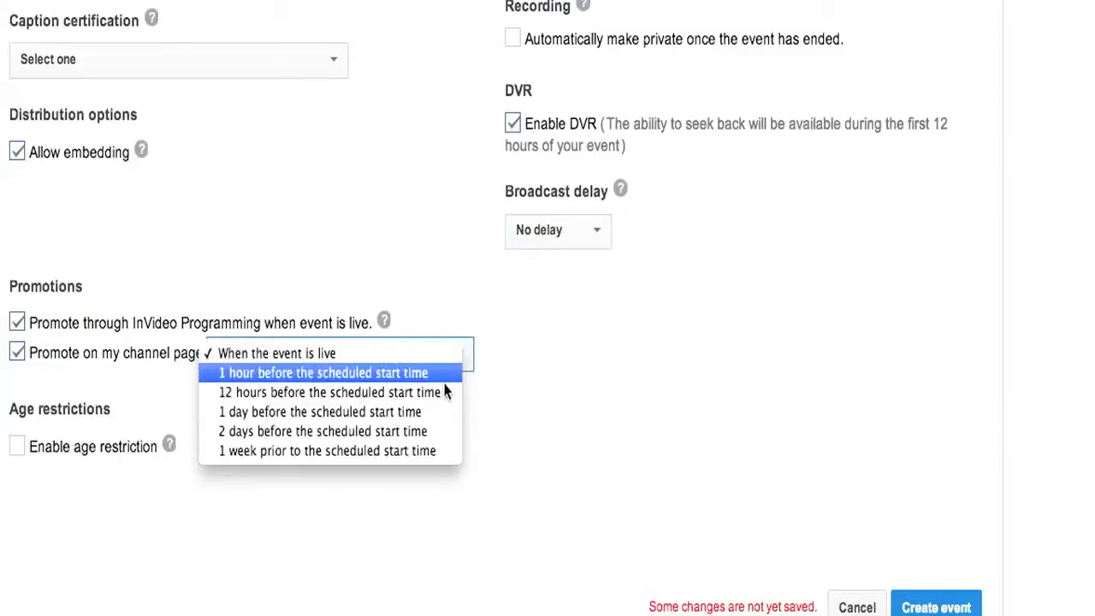
left_click(449, 452)
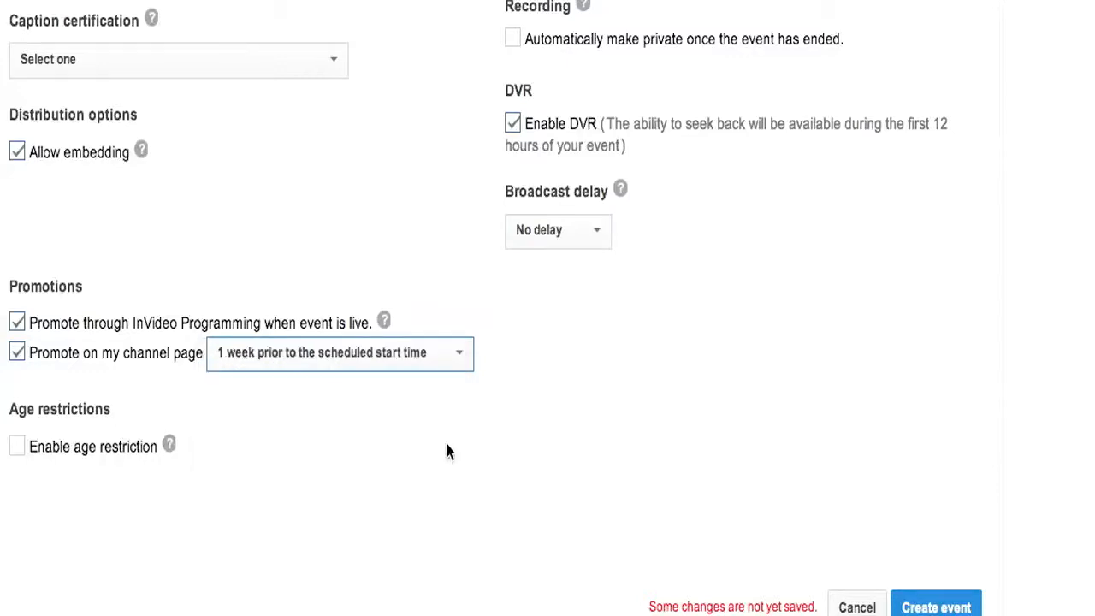
scroll(654, 373, "down", 2)
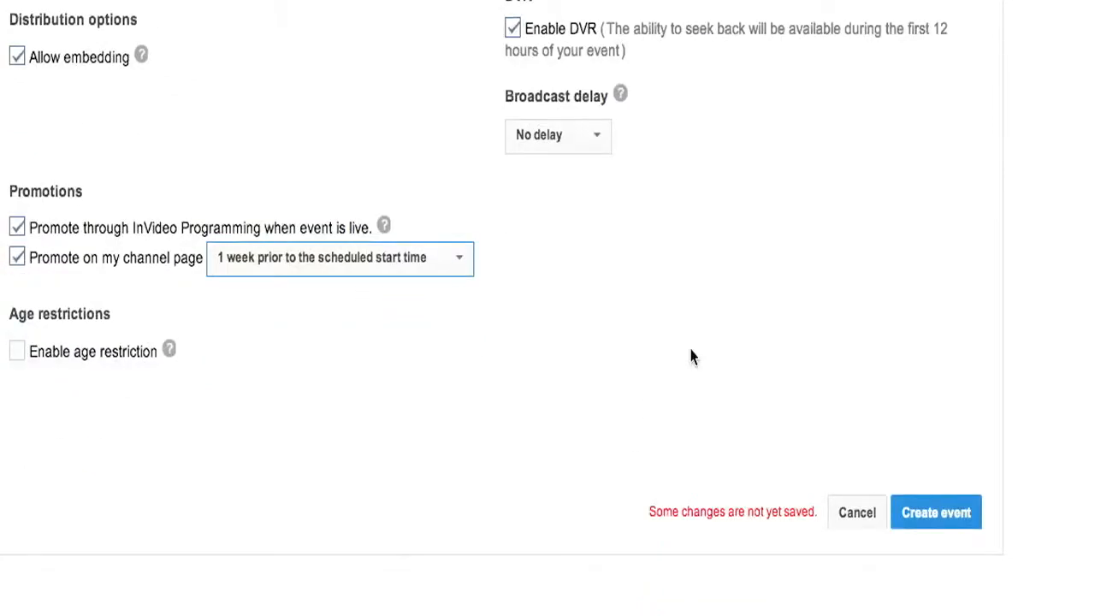
Open the event's monetization settings and try Monetize with Ads on and off.
scroll(693, 357, "up", 10)
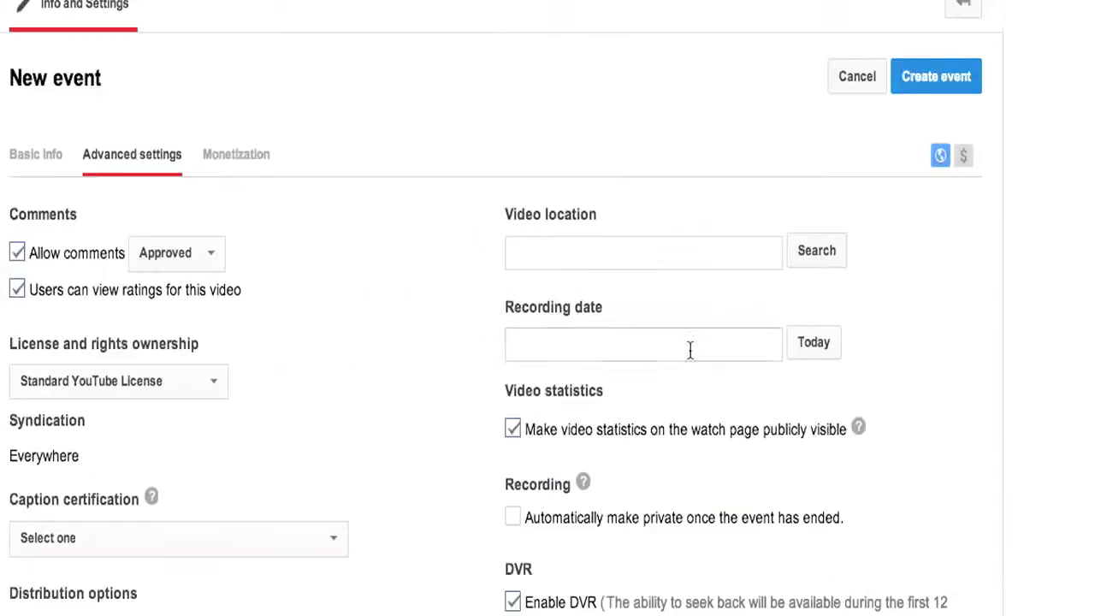
left_click(250, 169)
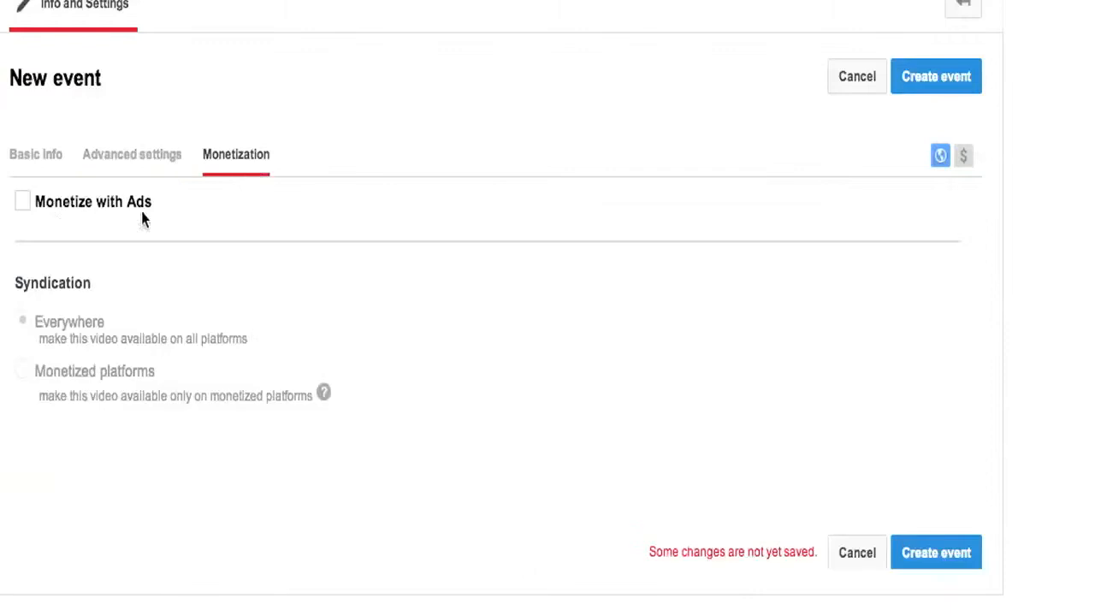
left_click(23, 202)
left_click(29, 208)
Return through the advanced settings to the basic info and create the event.
left_click(131, 163)
left_click(36, 161)
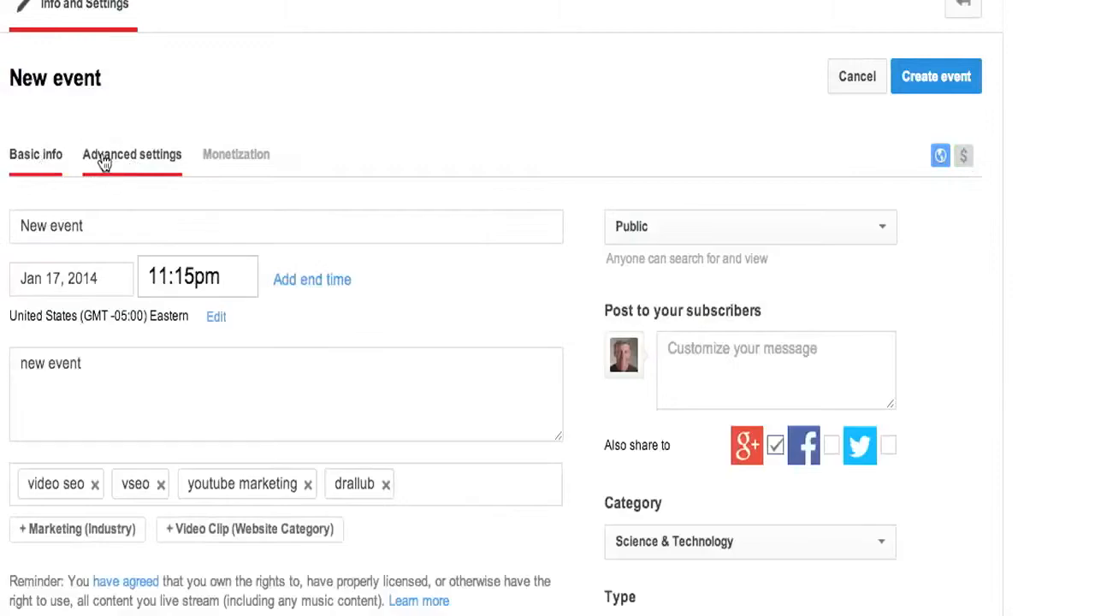
left_click(945, 85)
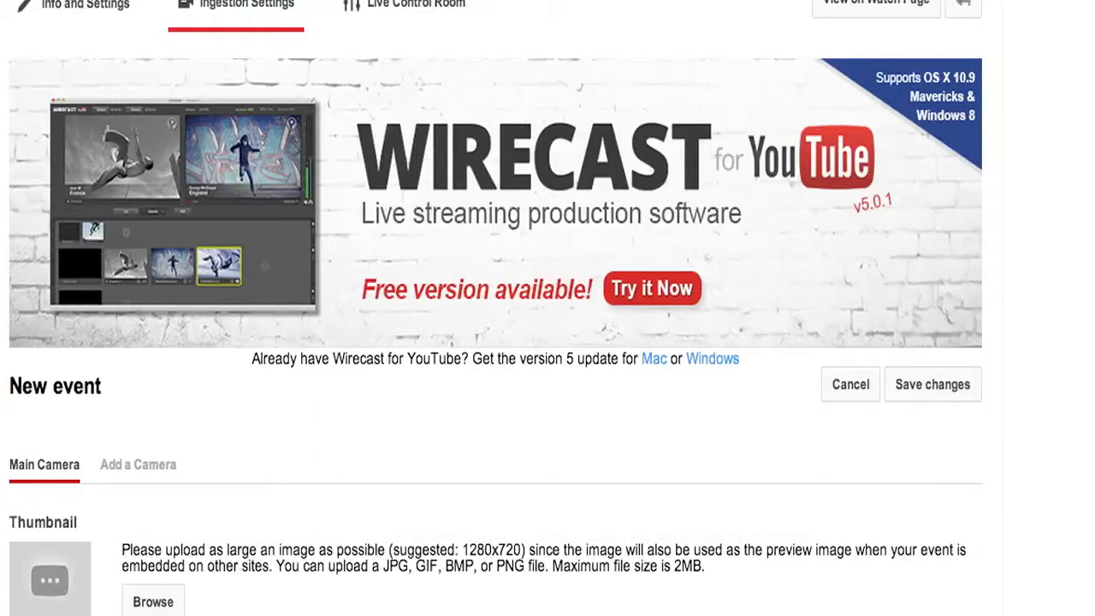
Upload livetest.jpg as the main camera's thumbnail and dismiss the error notice about the encoder bitrate.
scroll(1061, 185, "down", 3)
scroll(547, 309, "down", 1)
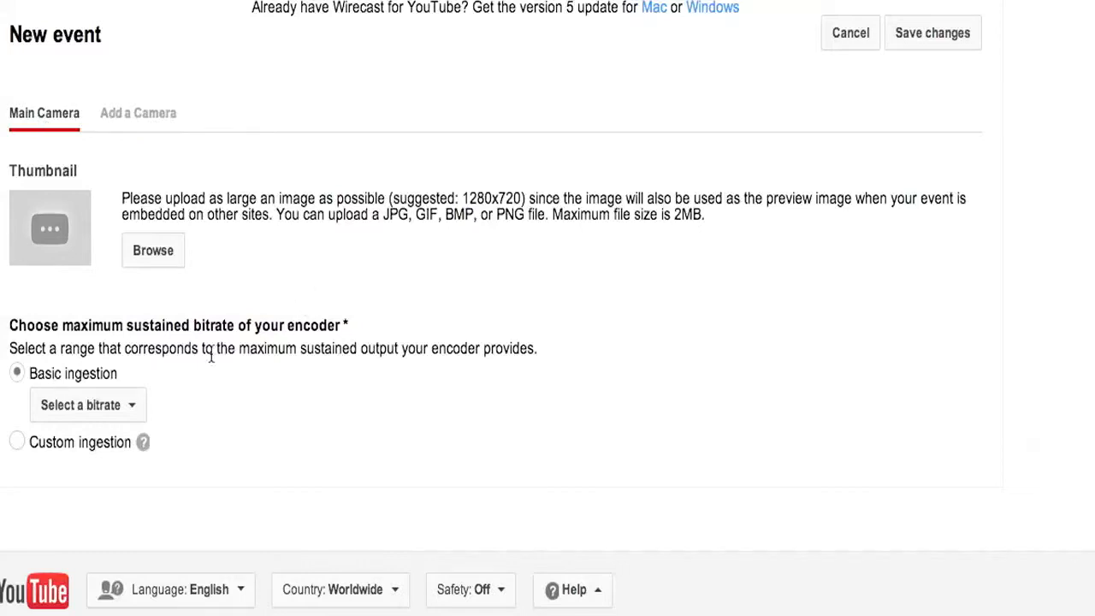
left_click(129, 256)
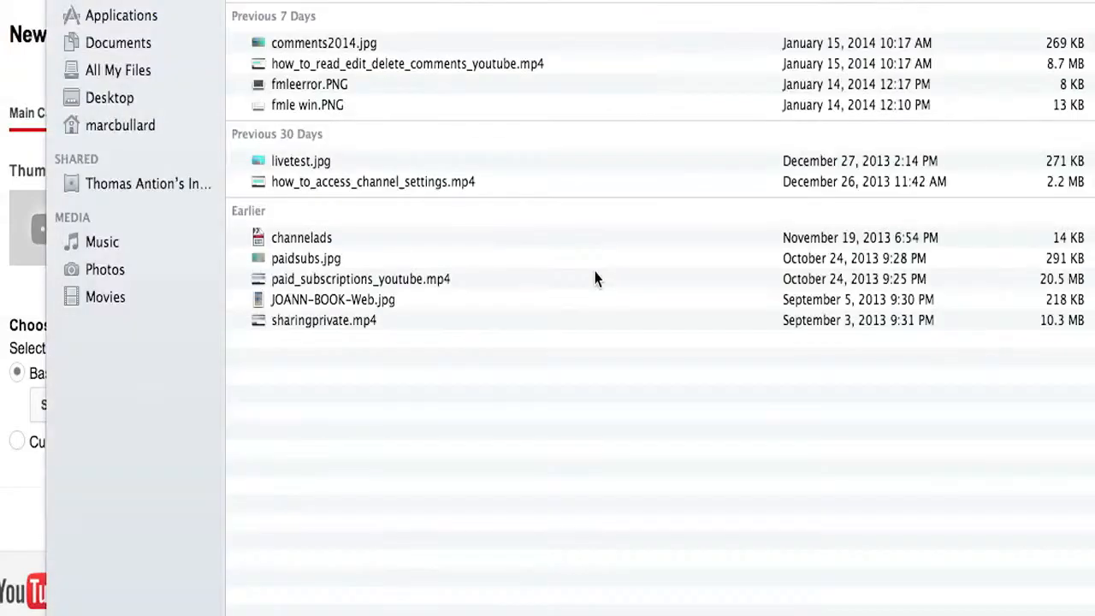
double_click(321, 163)
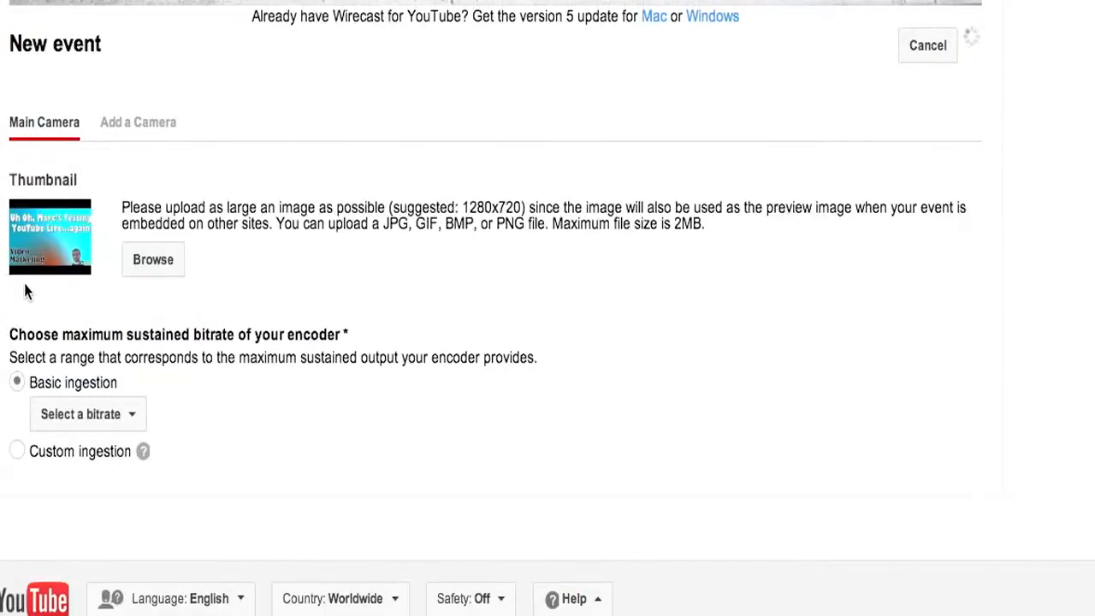
left_click_drag(461, 209, 933, 214)
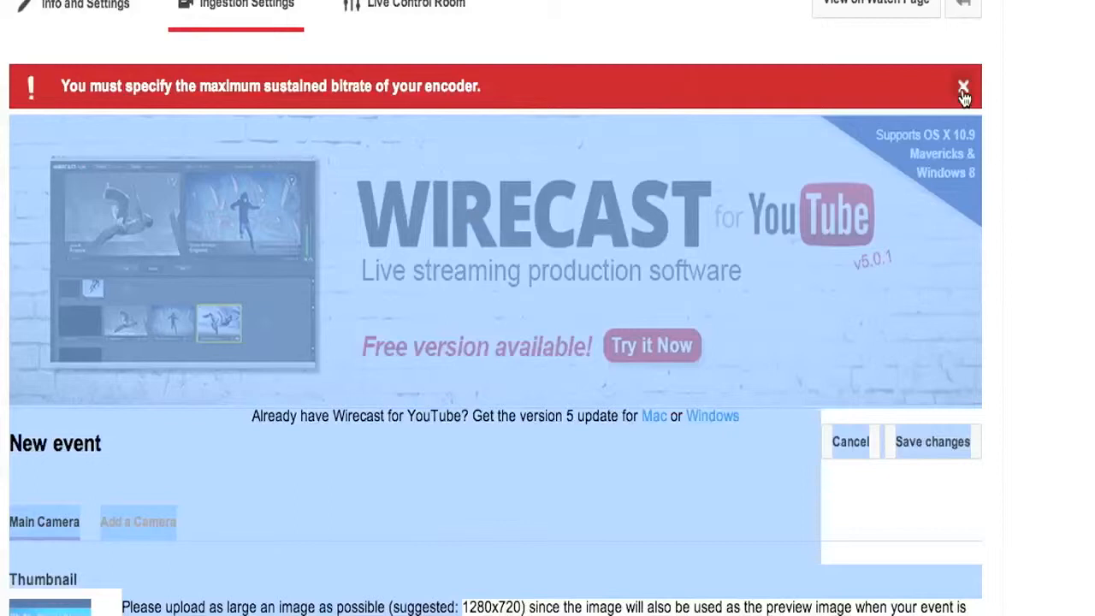
left_click(964, 89)
scroll(907, 395, "down", 5)
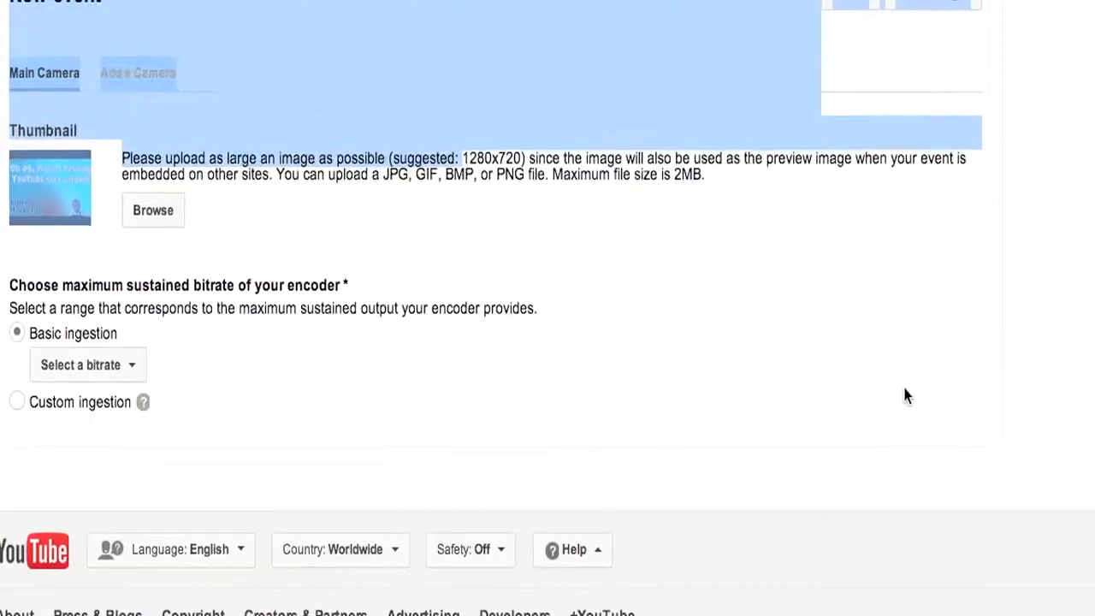
left_click(907, 396)
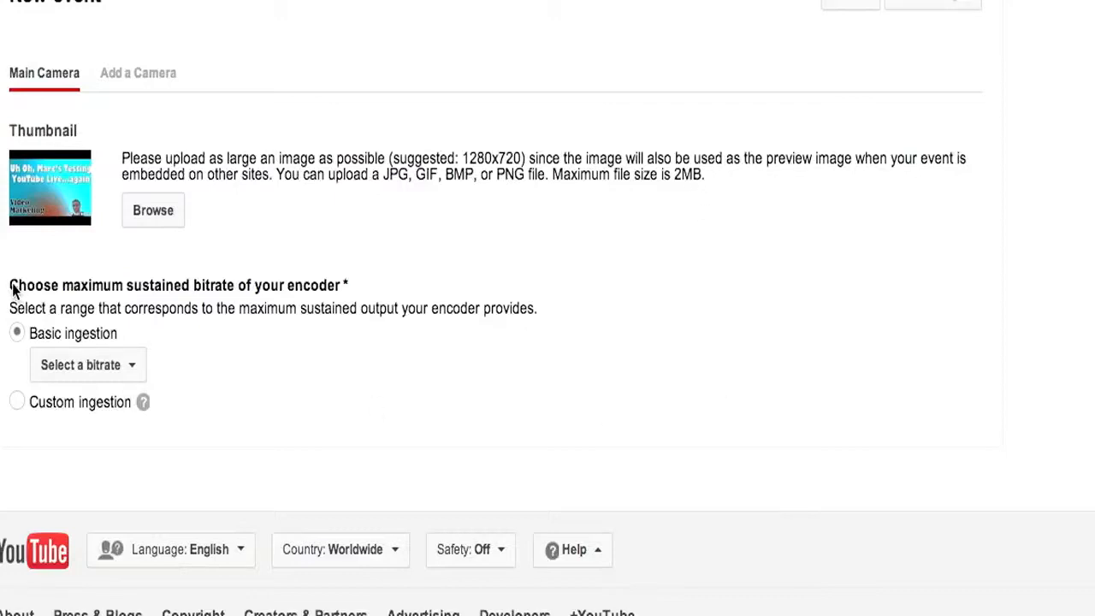
Set the basic ingestion bitrate to 500 Kbps - 2000 Kbps (480p) and dismiss the save notice.
left_click_drag(12, 291, 342, 289)
left_click(417, 408)
left_click(133, 367)
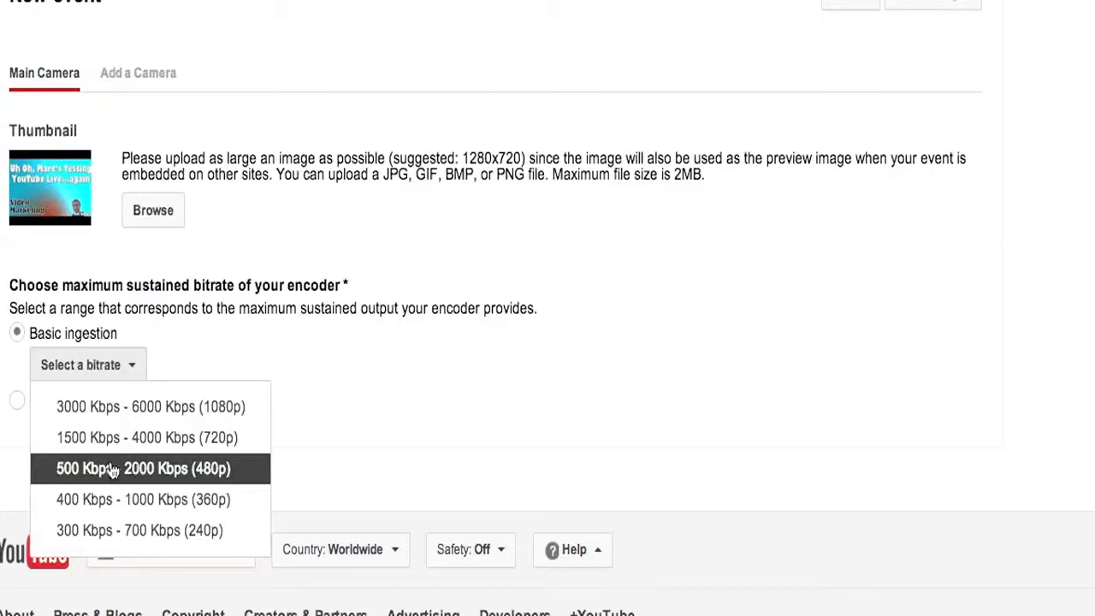
left_click(227, 472)
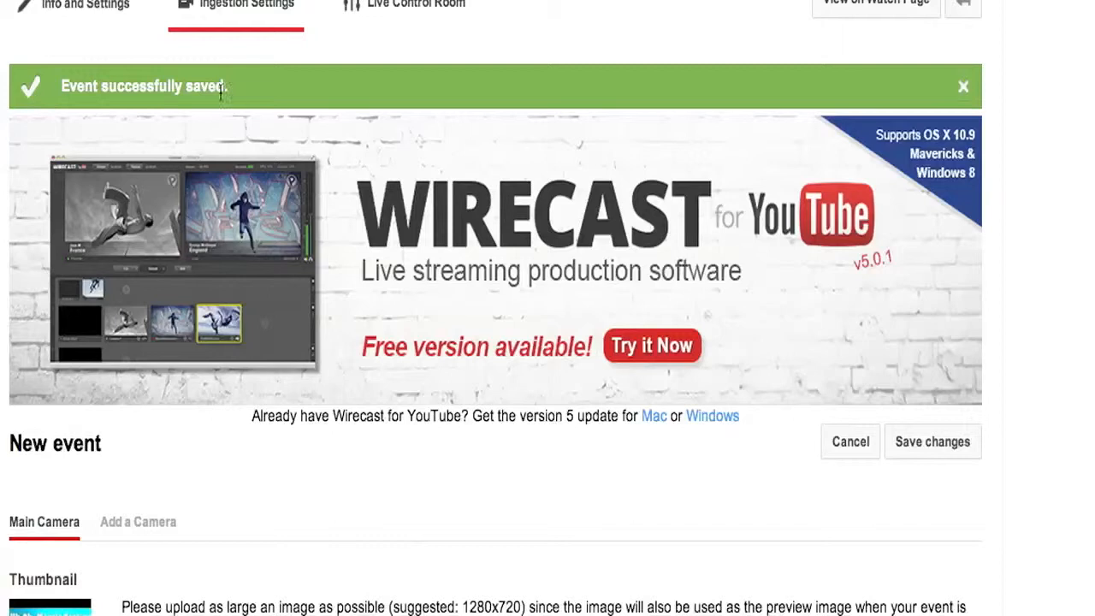
left_click_drag(61, 88, 231, 87)
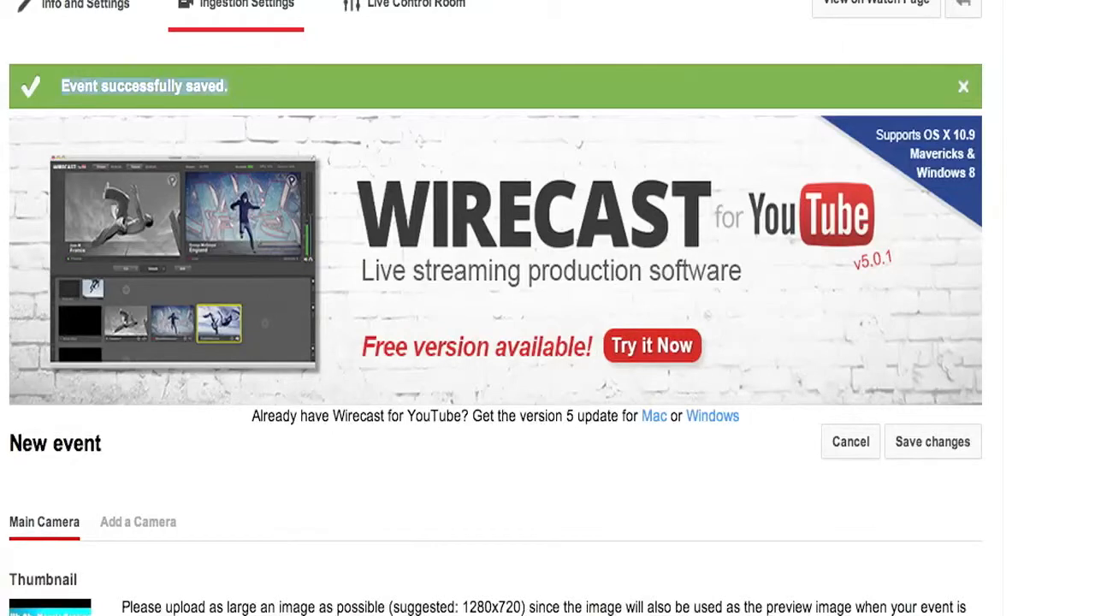
left_click(964, 86)
Check the available encoder options and choose Flash Media Live Encoder (FMLE) for the event.
scroll(512, 239, "down", 7)
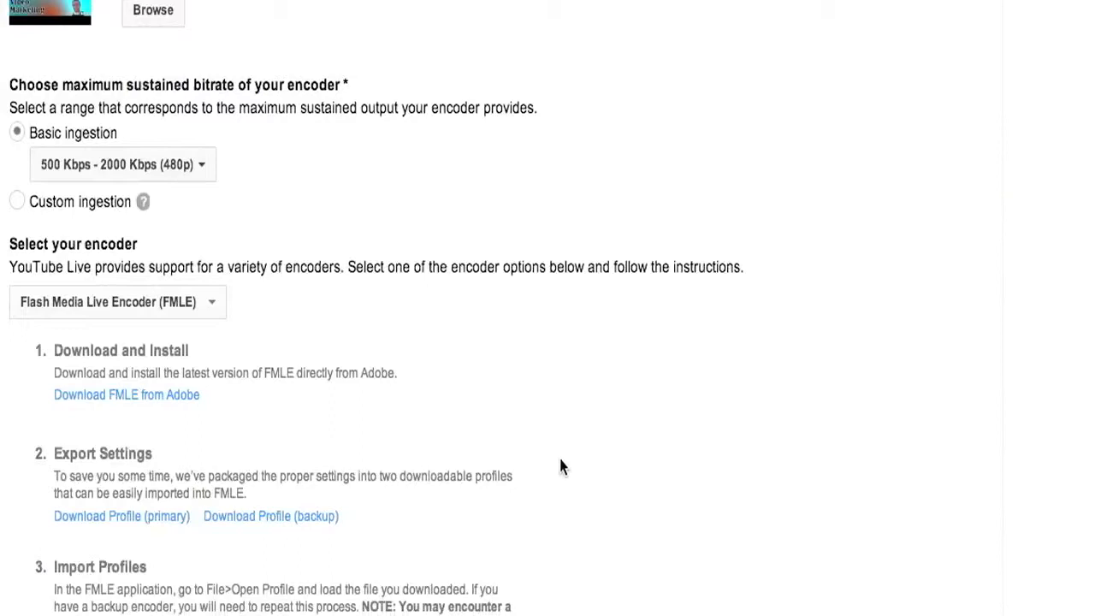
scroll(855, 243, "down", 1)
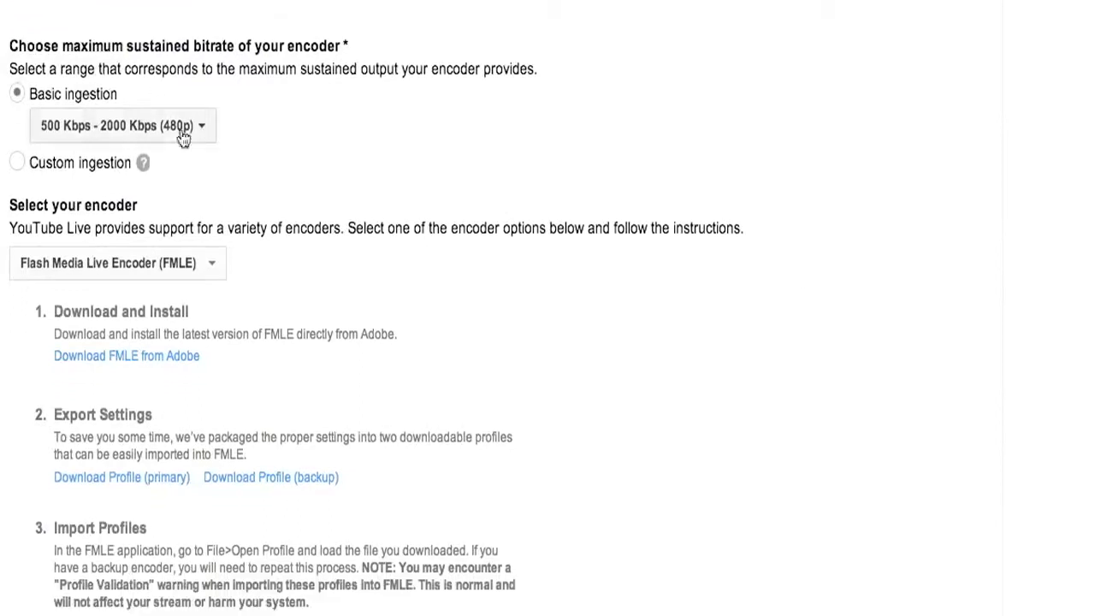
scroll(812, 160, "down", 1)
scroll(812, 154, "down", 3)
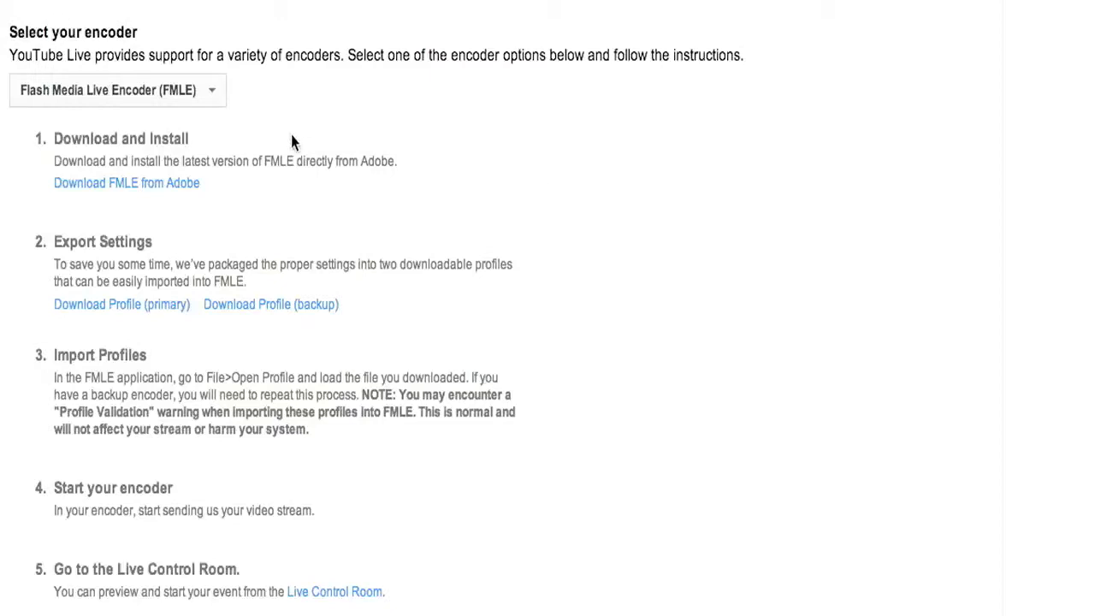
left_click(214, 88)
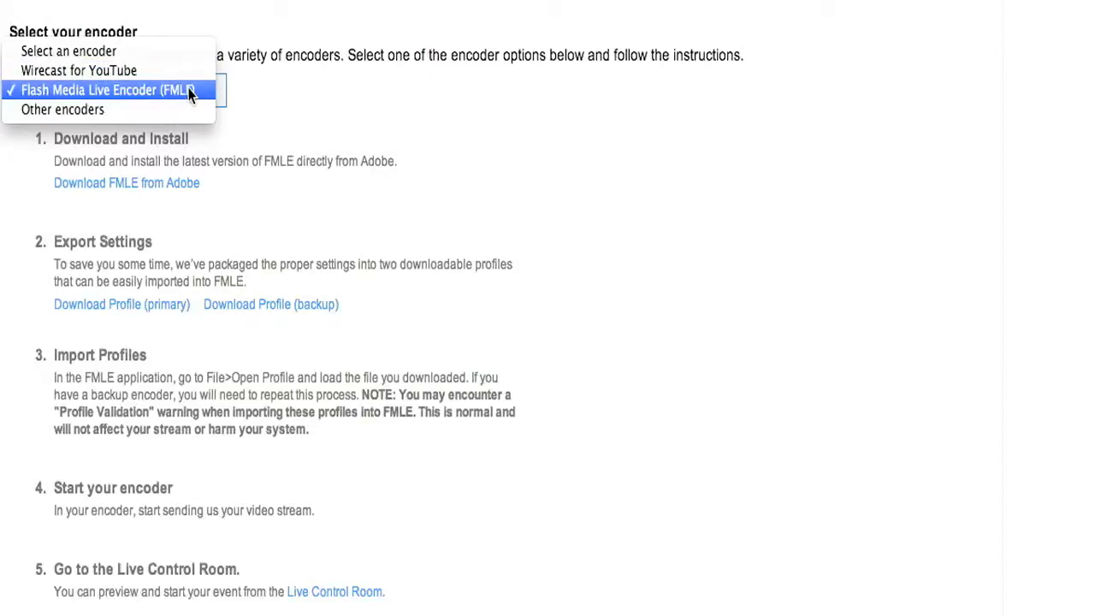
left_click(200, 91)
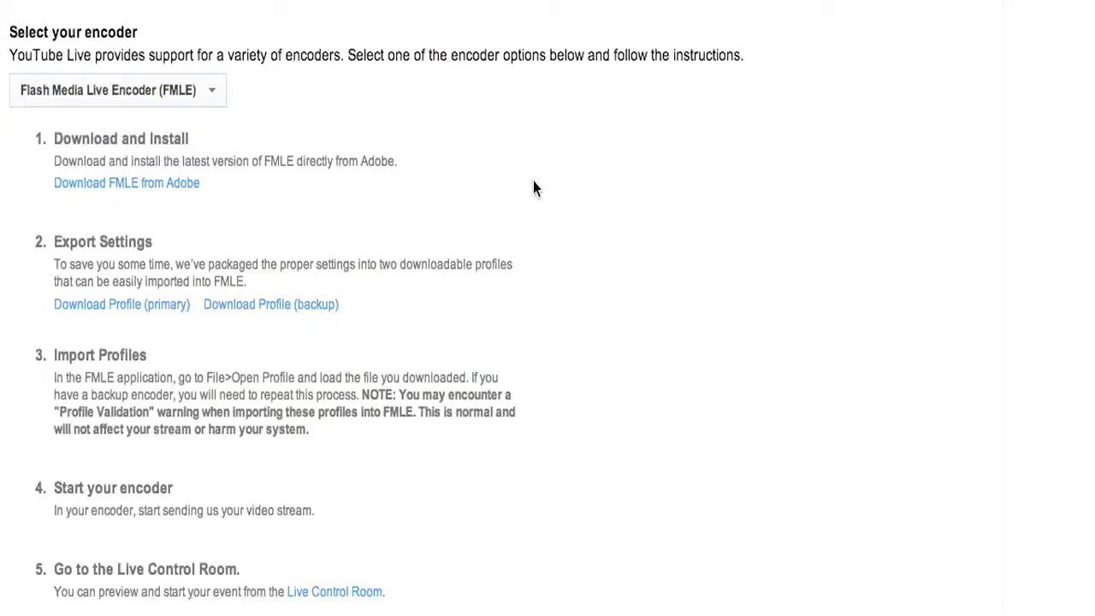
Examine the FMLE setup instructions, from download and install through the Live Control Room and closed captions option.
scroll(535, 182, "down", 1)
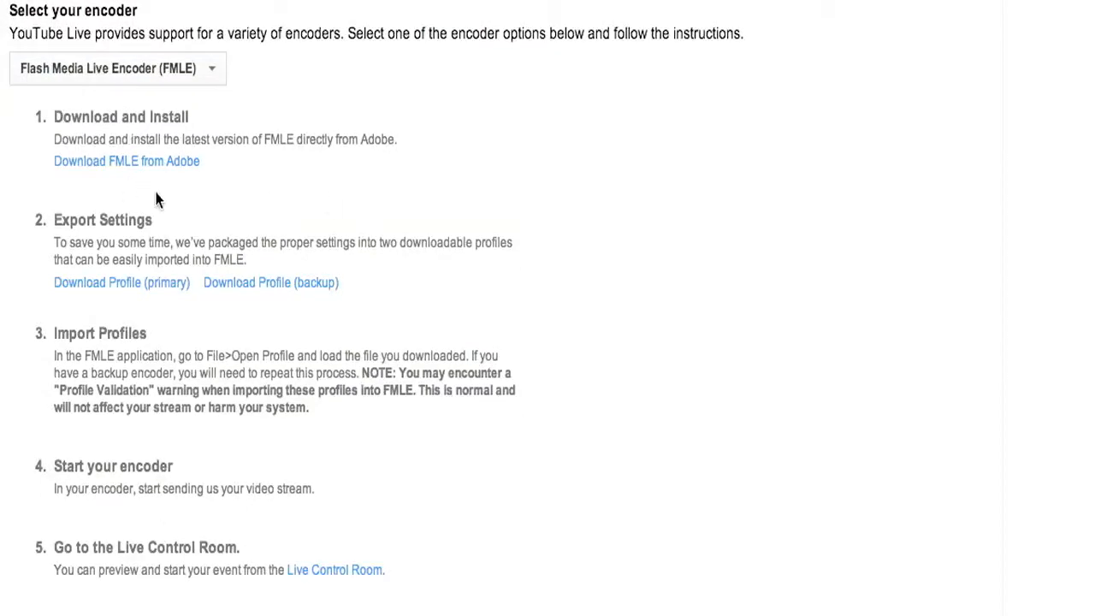
left_click_drag(54, 118, 189, 120)
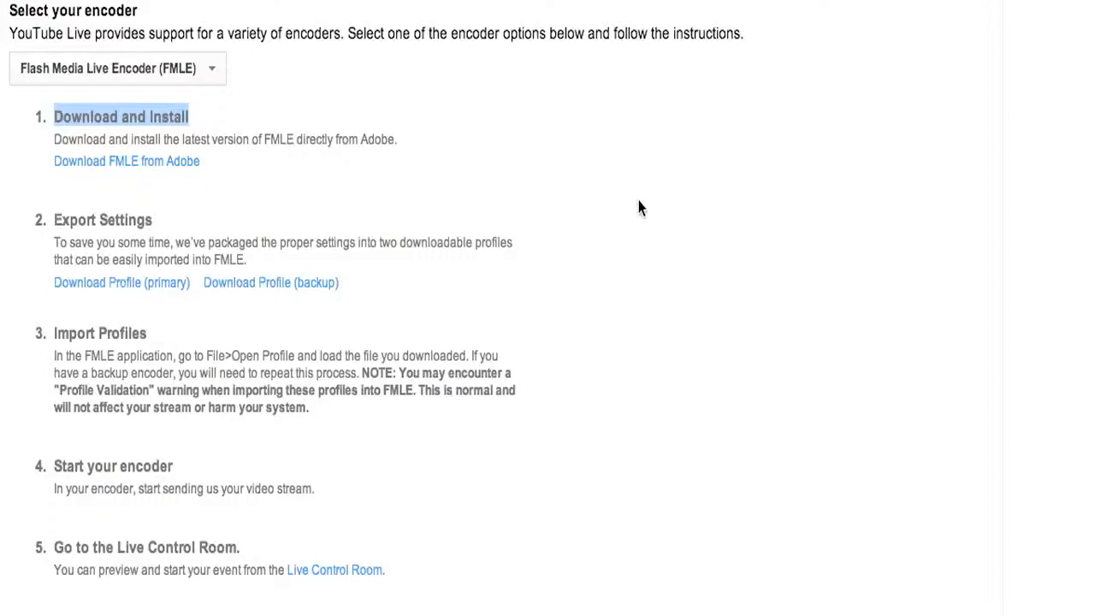
scroll(639, 208, "down", 2)
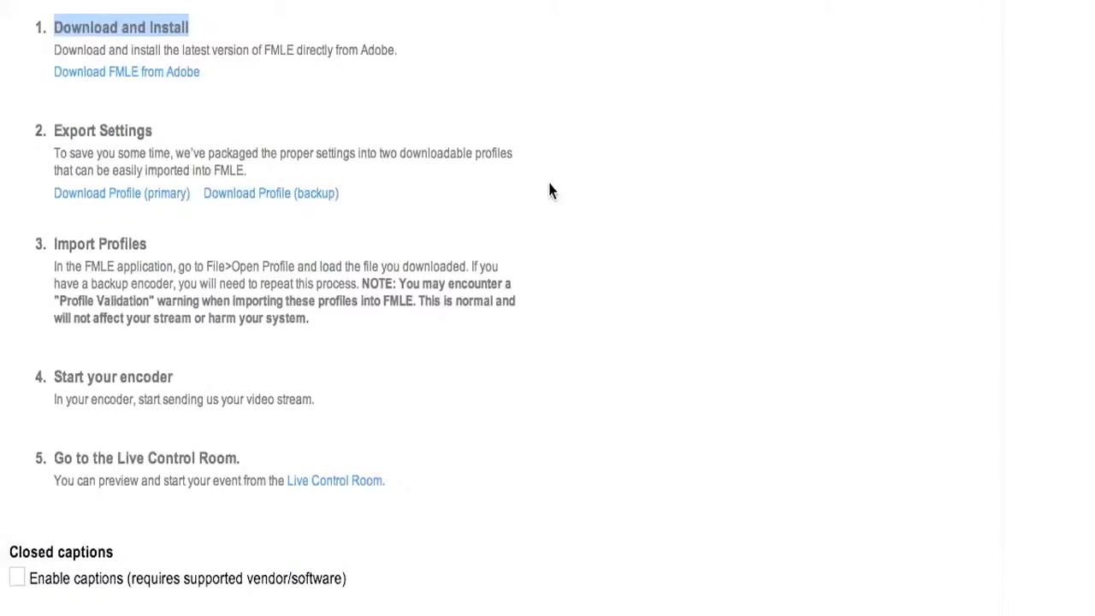
scroll(549, 190, "down", 2)
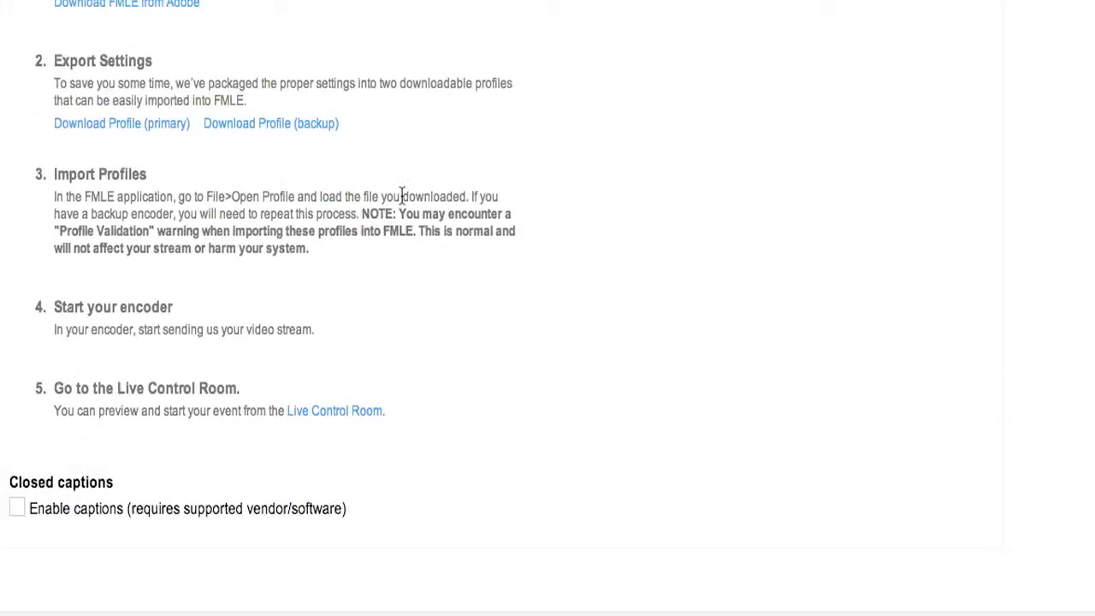
scroll(280, 83, "down", 1)
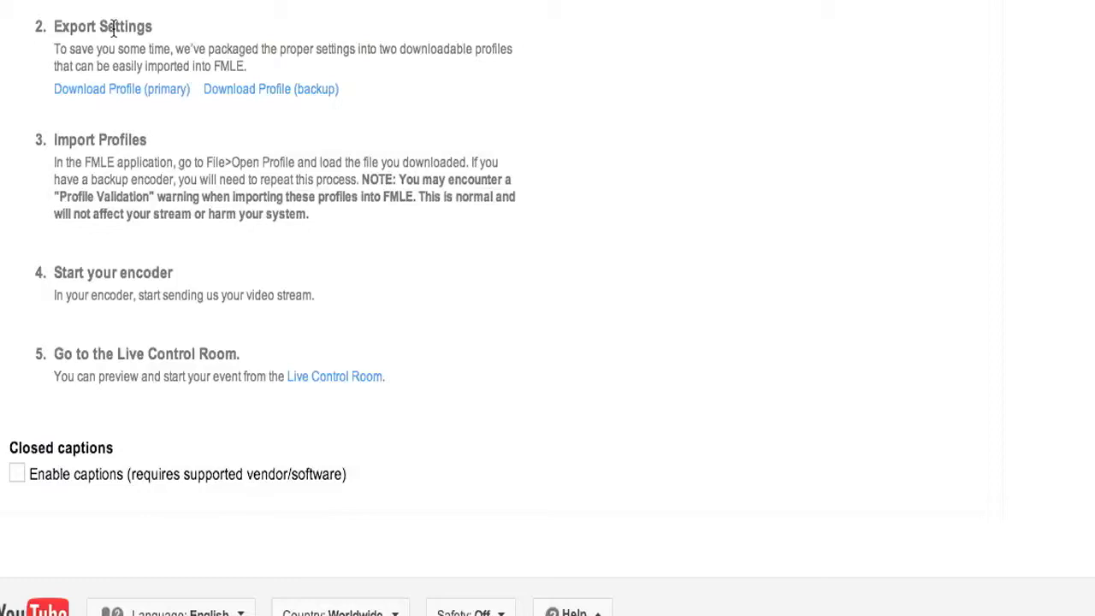
scroll(19, 142, "up", 5)
triple_click(121, 178)
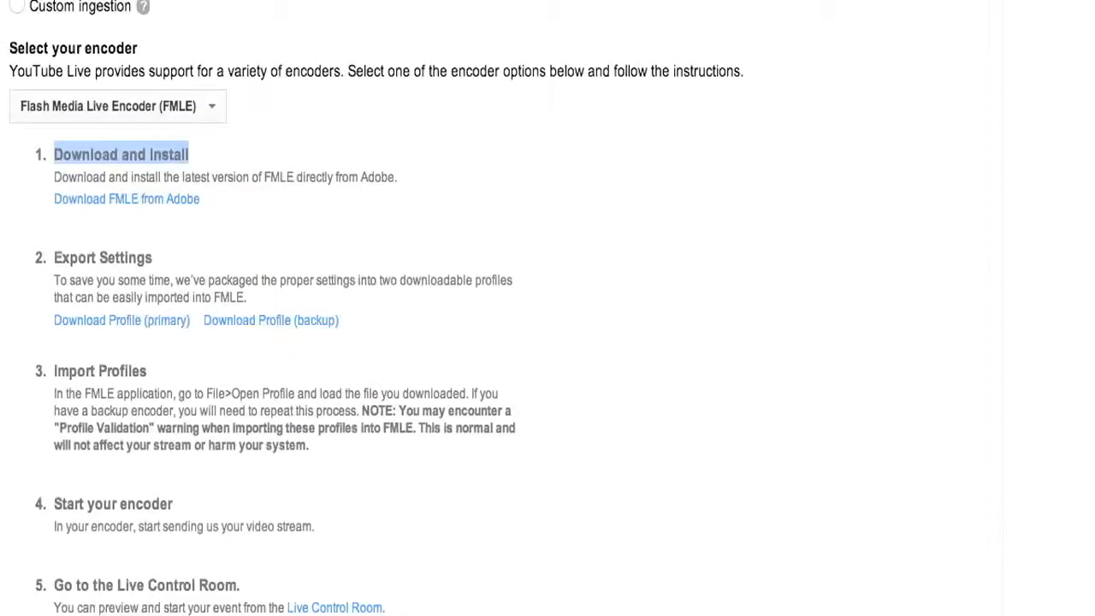
scroll(171, 42, "up", 1)
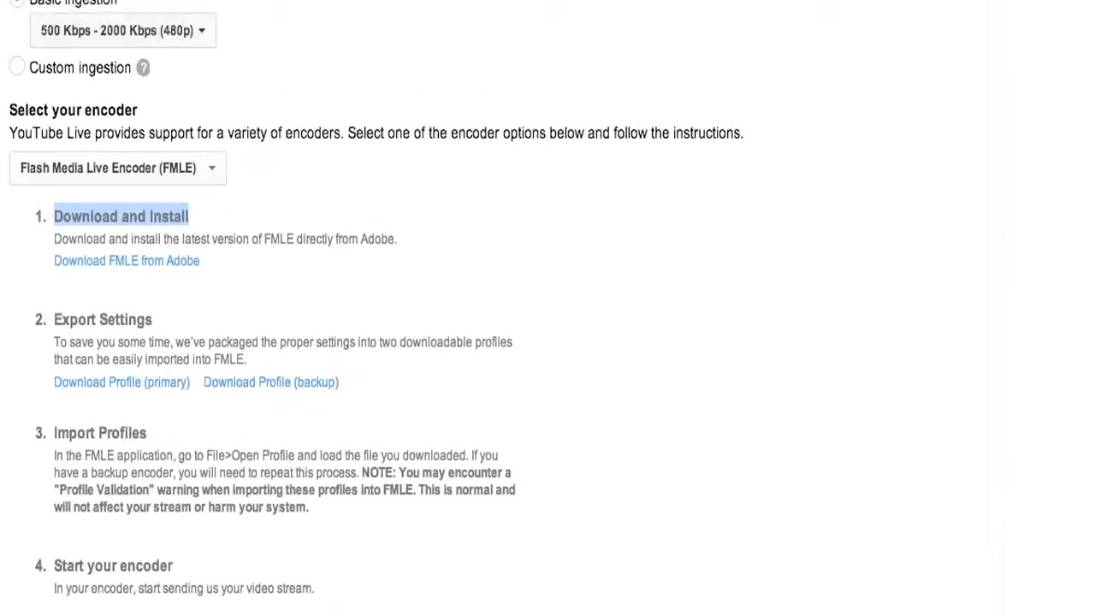
Download the primary FMLE profile and save it in the LiveSlides folder under its suggested name.
scroll(171, 42, "down", 3)
scroll(263, 279, "down", 1)
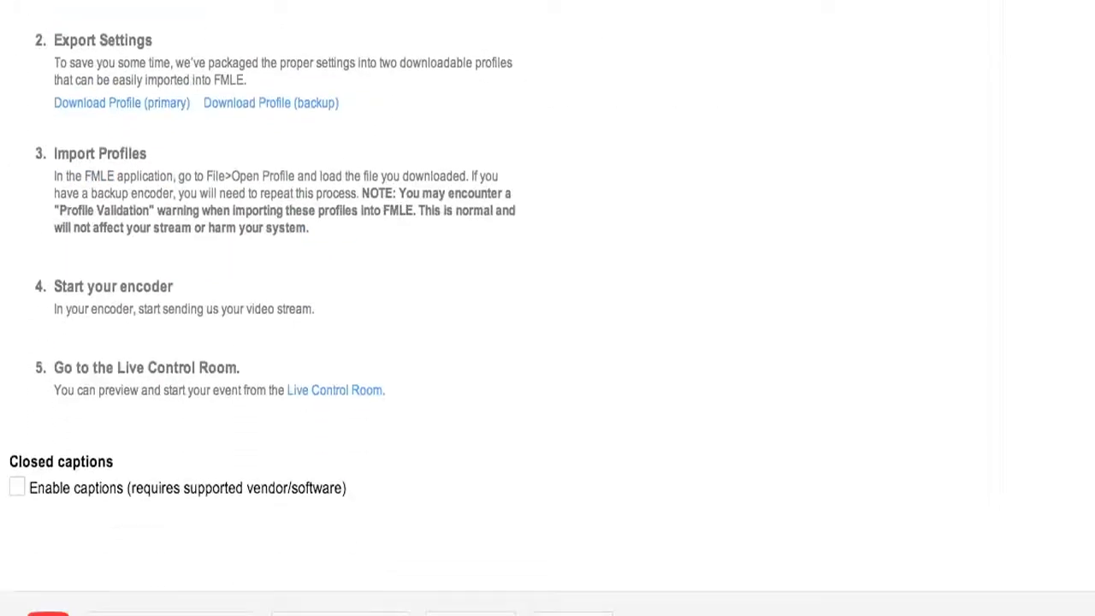
left_click(129, 106)
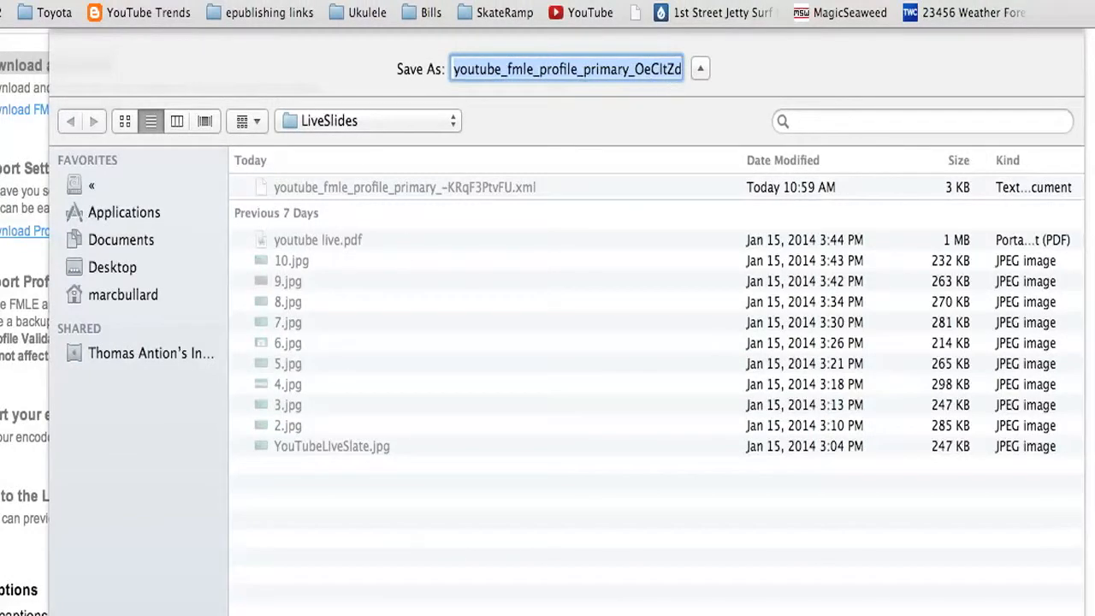
key("Return")
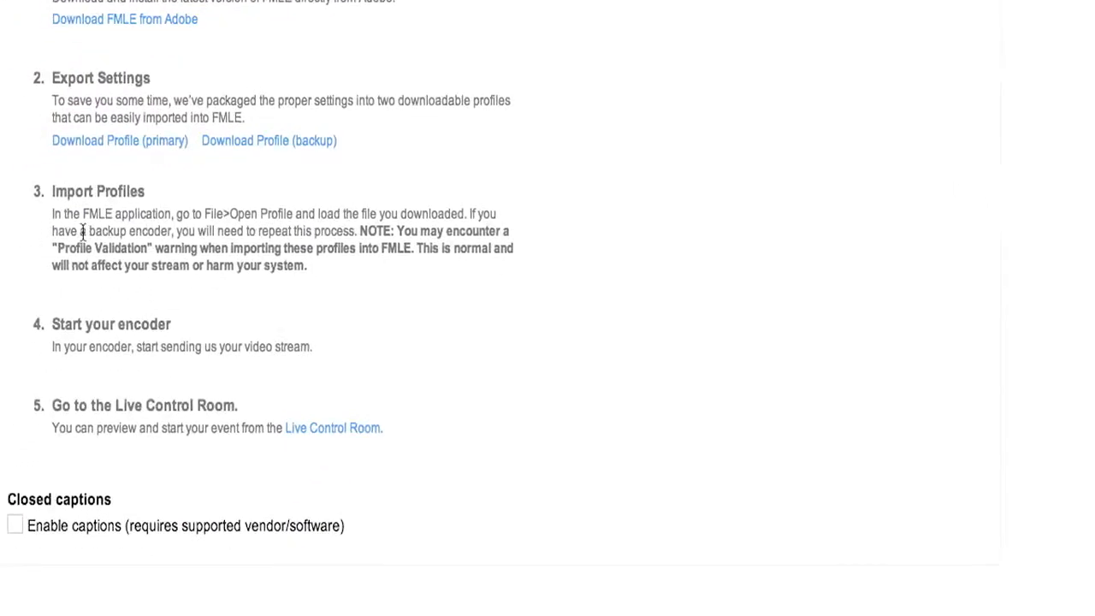
Switch to Flash Media Live Encoder, load the downloaded primary profile and acknowledge the Profile Validation notice.
left_click_drag(52, 191, 146, 191)
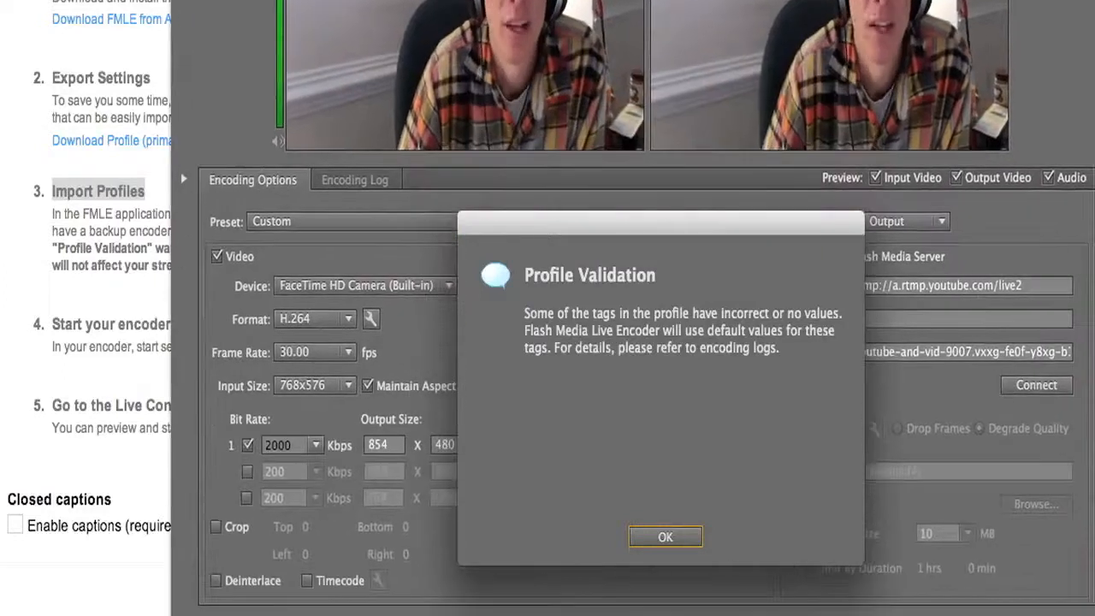
left_click_drag(610, 246, 608, 53)
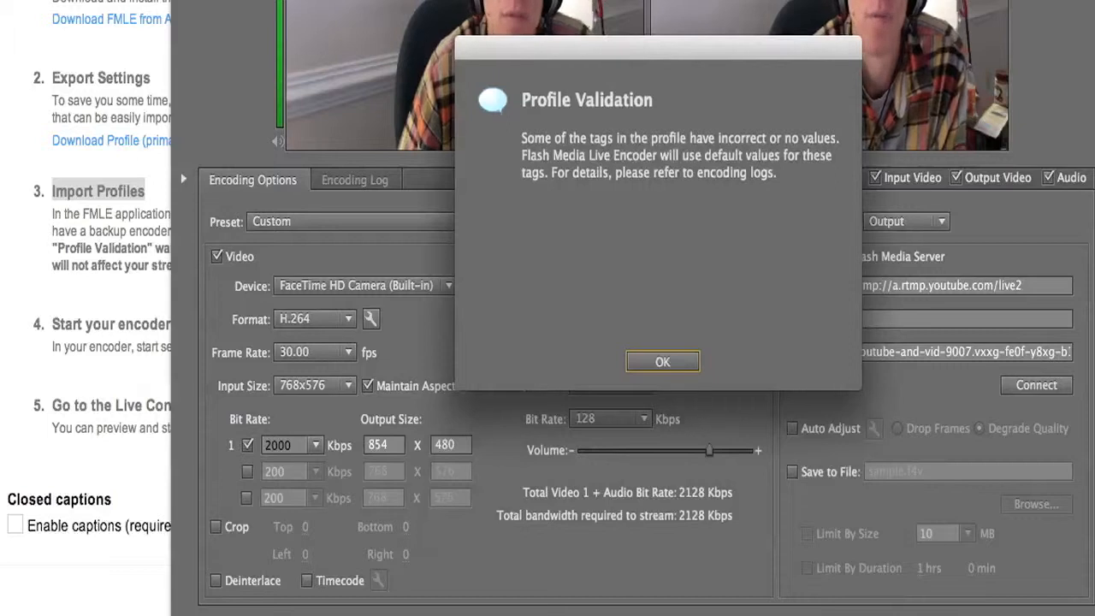
left_click_drag(700, 53, 805, 19)
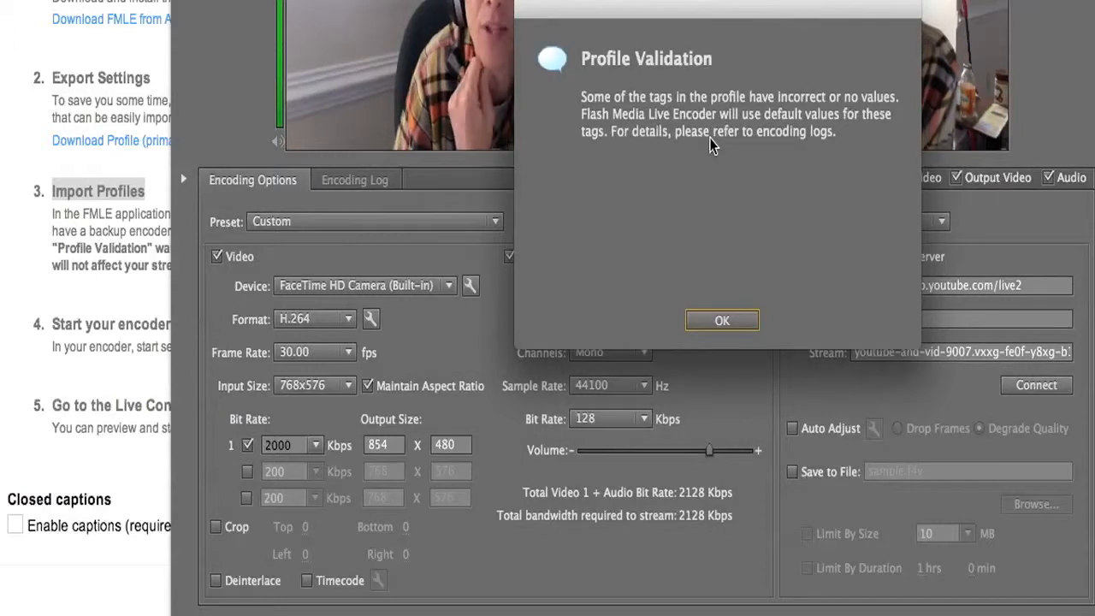
left_click(723, 321)
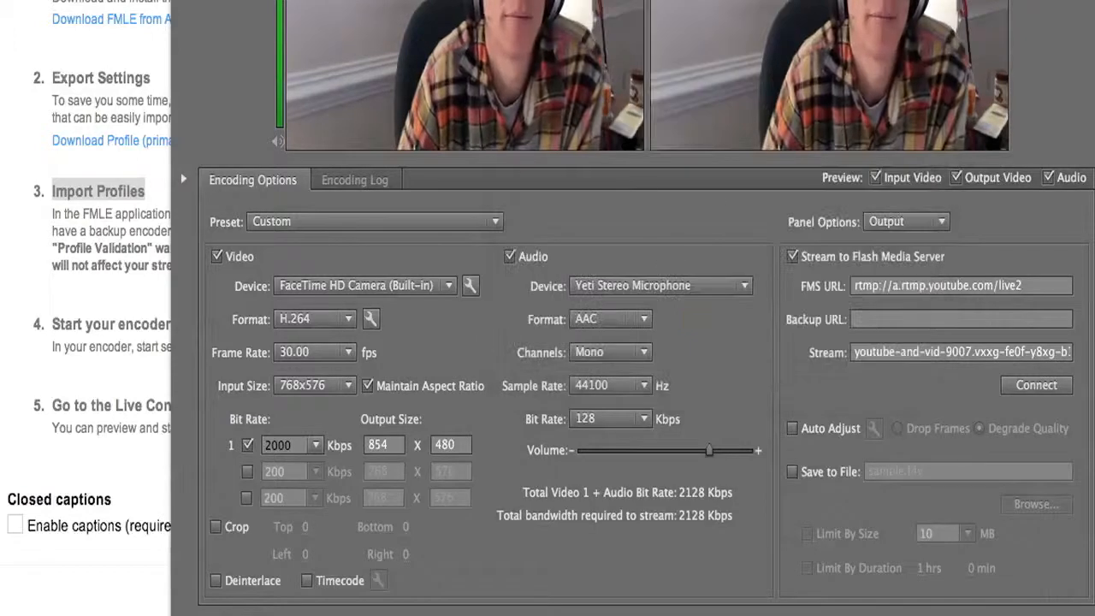